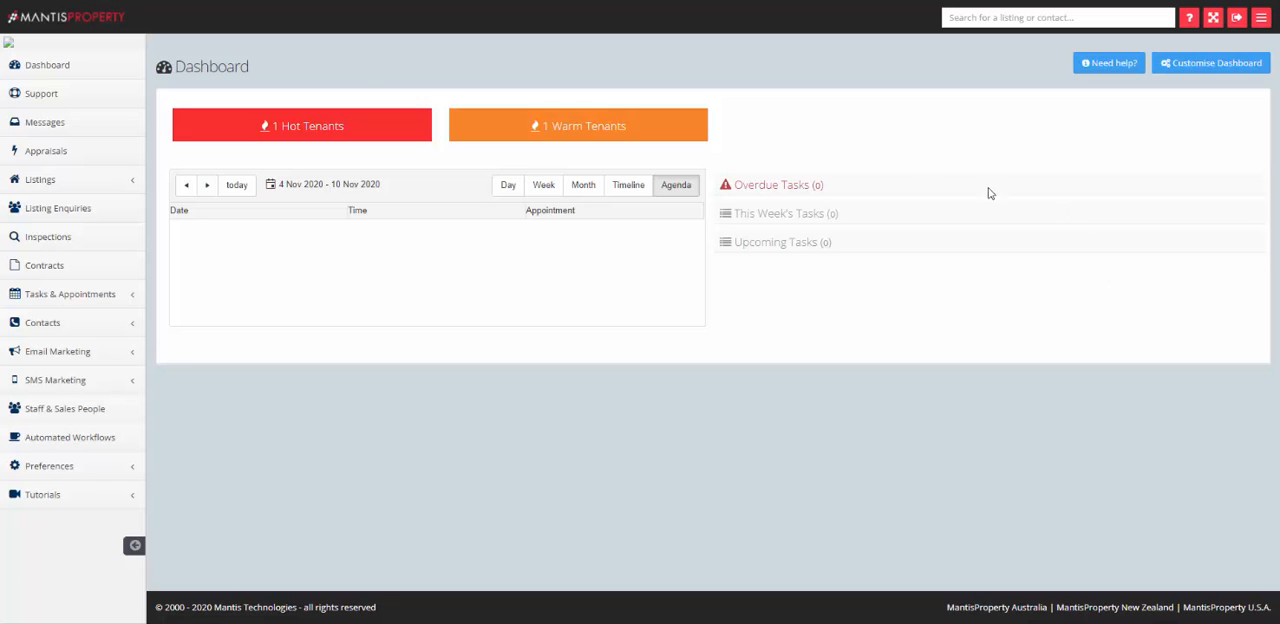
- Open the Listing Integration Instructions from the website integration preferences
left_click(62, 468)
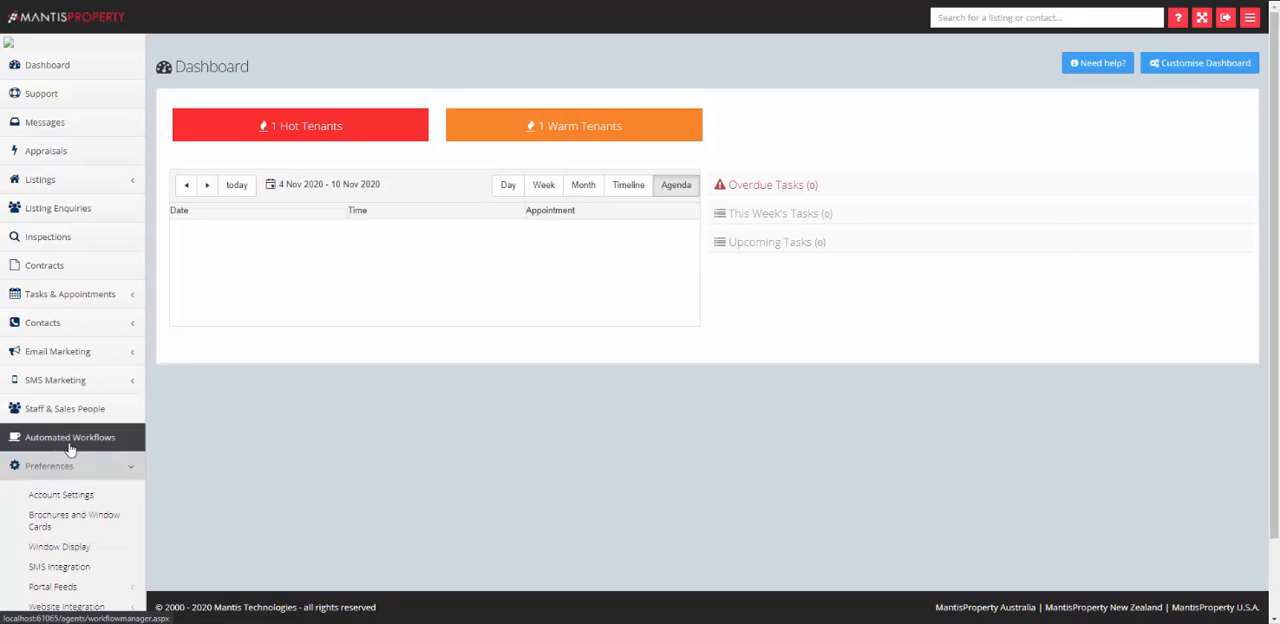
scroll(70, 449, "down", 2)
left_click(103, 520)
scroll(100, 462, "down", 3)
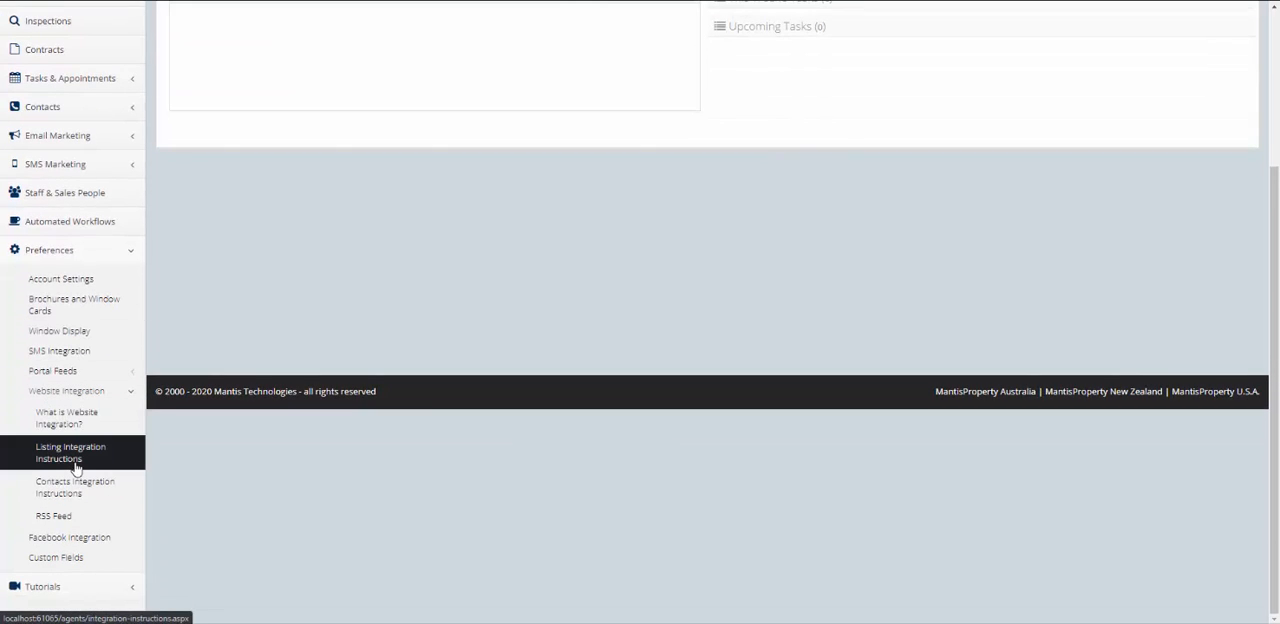
left_click(75, 468)
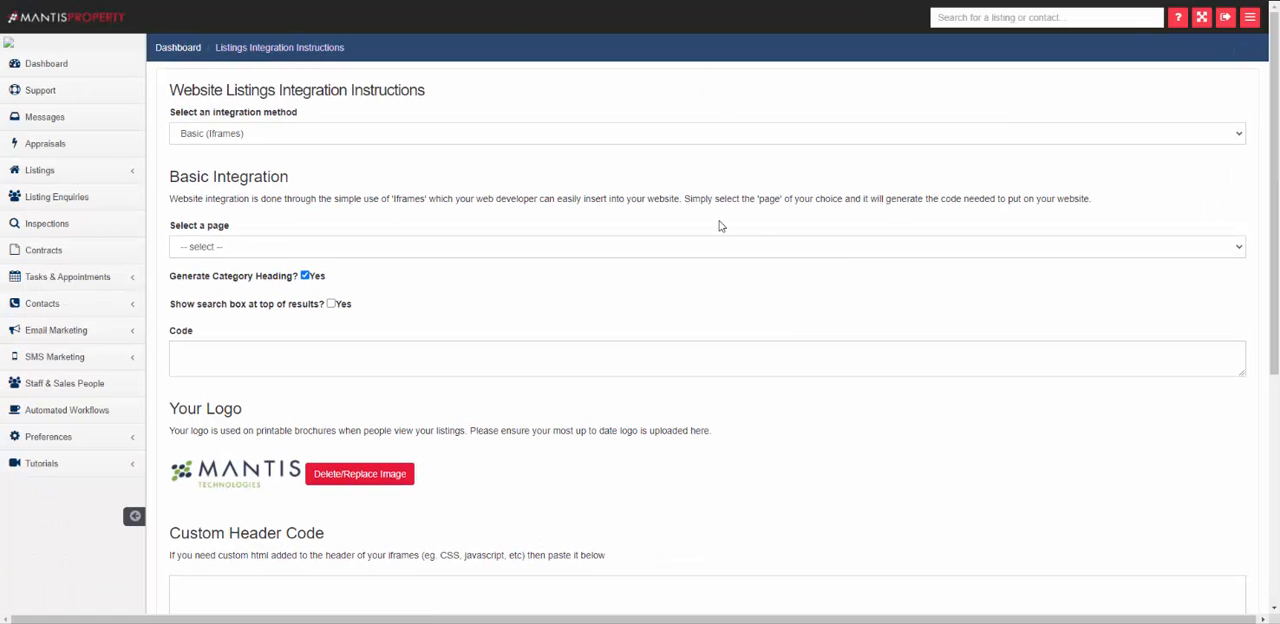
- Choose Wix App as the integration method and go through its instructions to the app invitation section
left_click(644, 133)
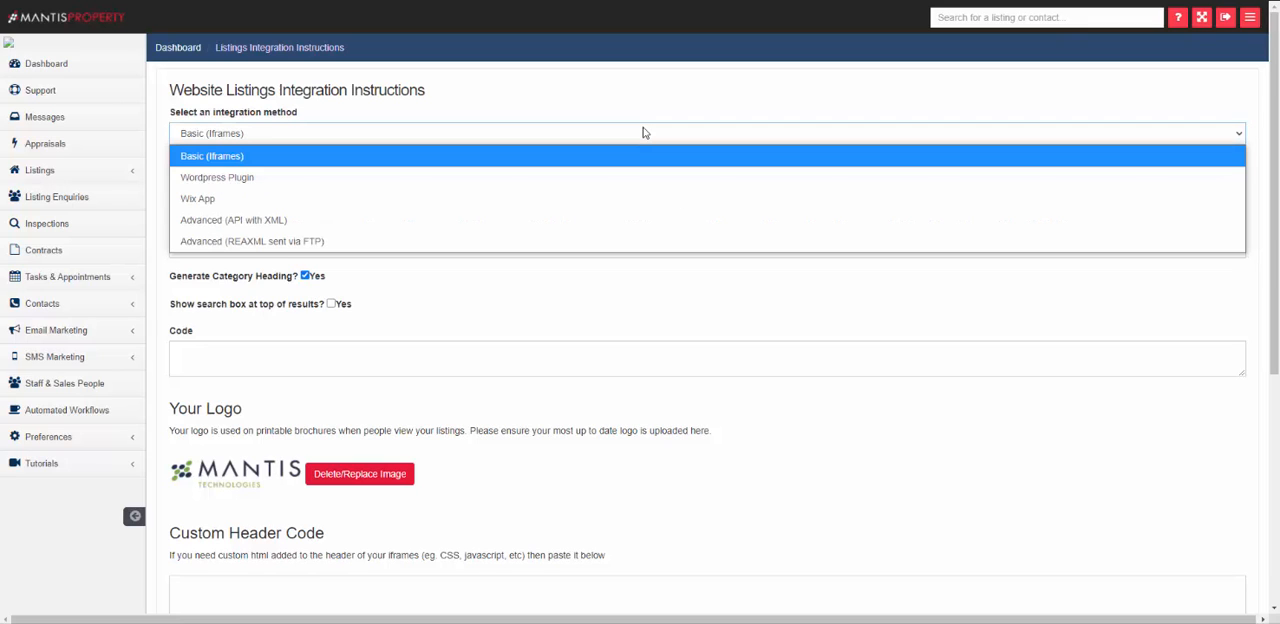
left_click(211, 198)
scroll(186, 171, "down", 5)
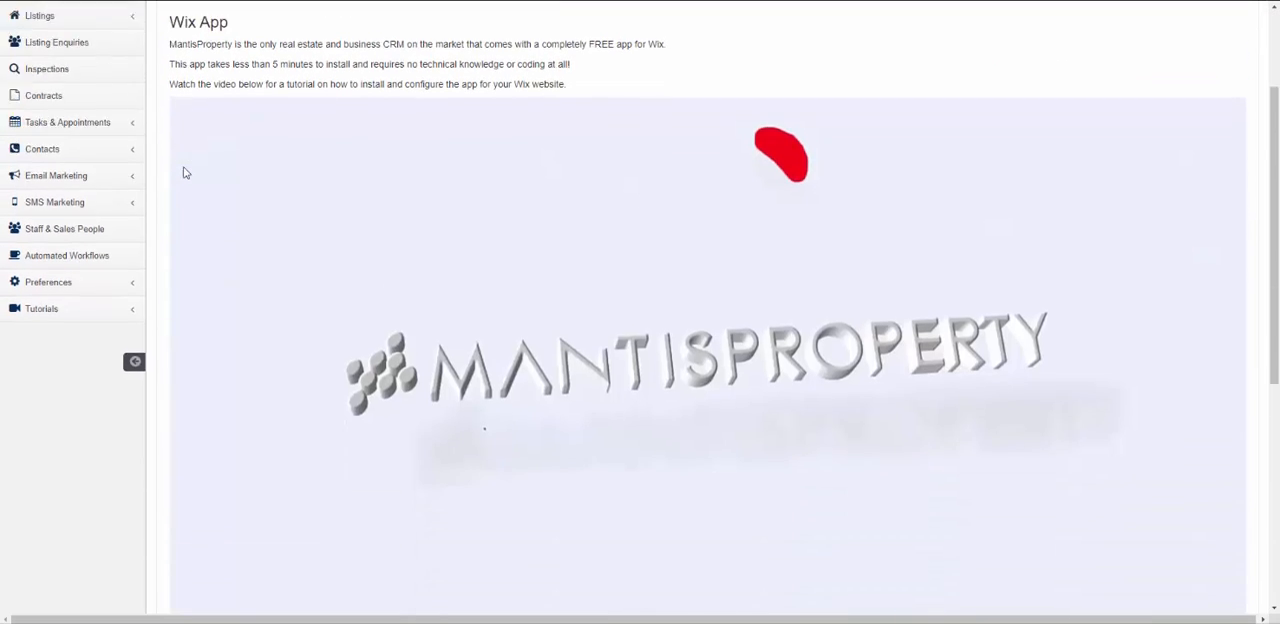
scroll(180, 178, "down", 2)
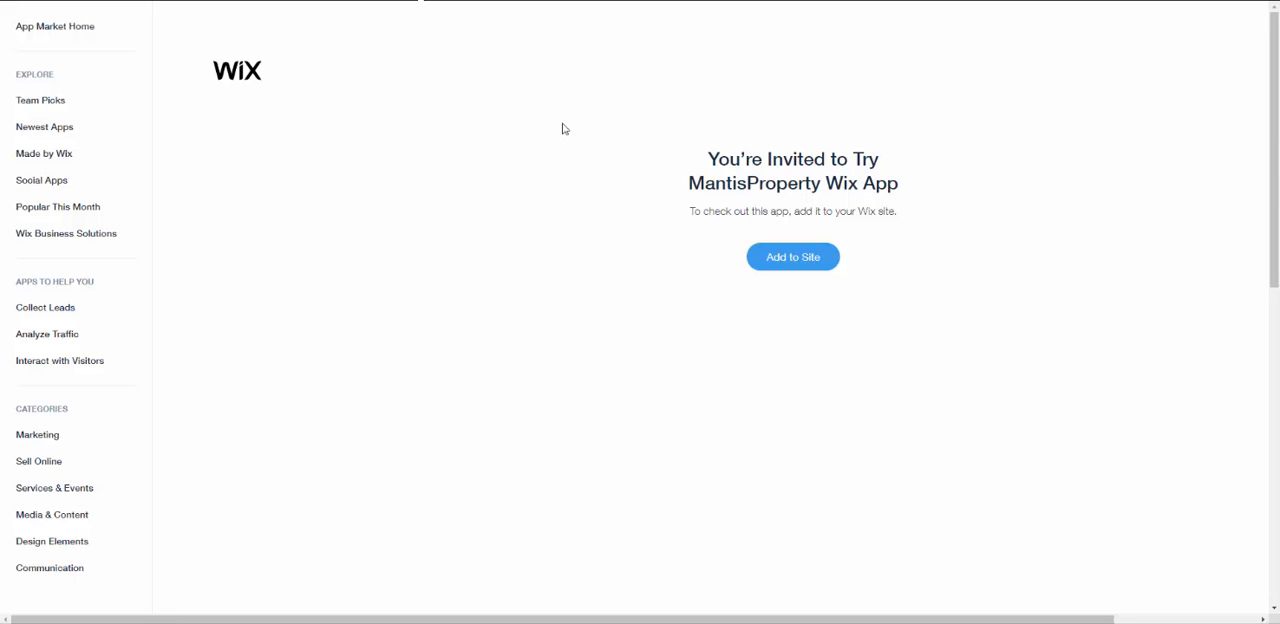
- Add the invited MantisProperty Wix App to the MantisProperty Demo site, allowing its access request and finishing its setup in the editor
left_click(813, 272)
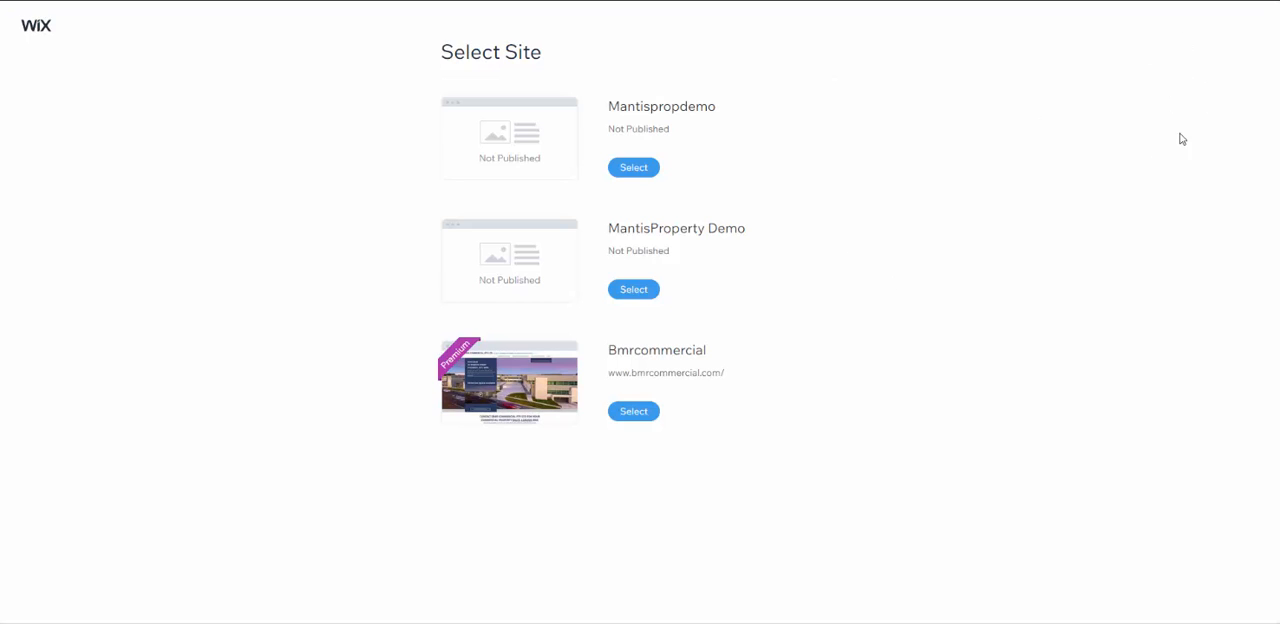
left_click(641, 297)
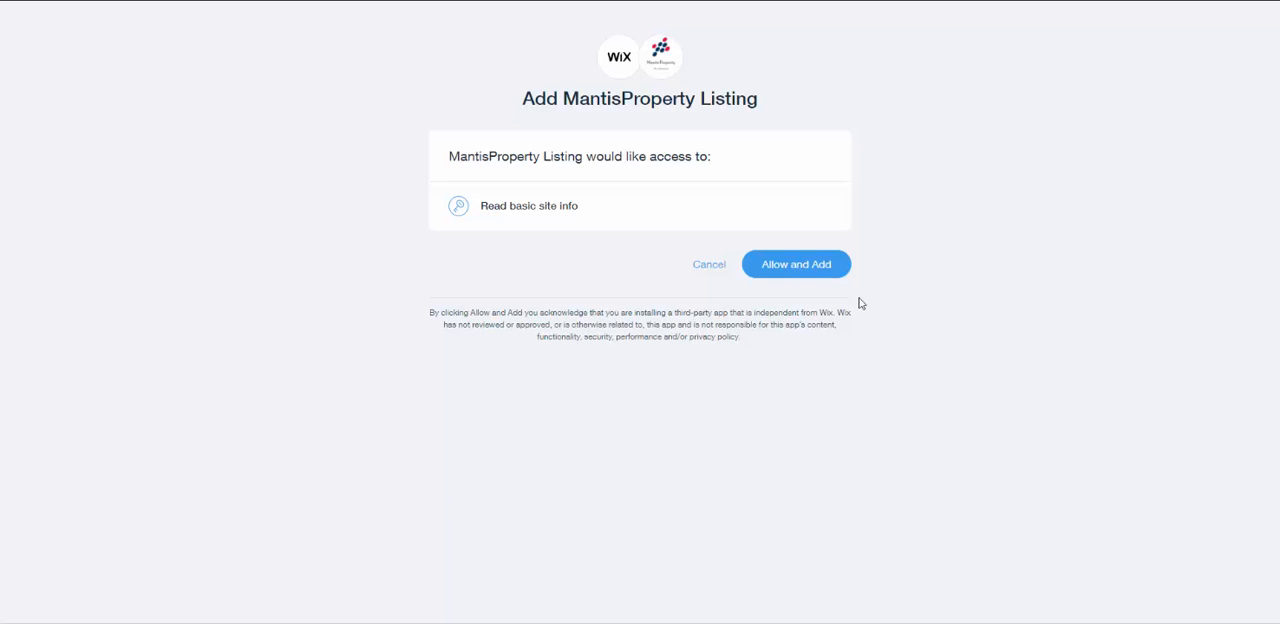
left_click(802, 278)
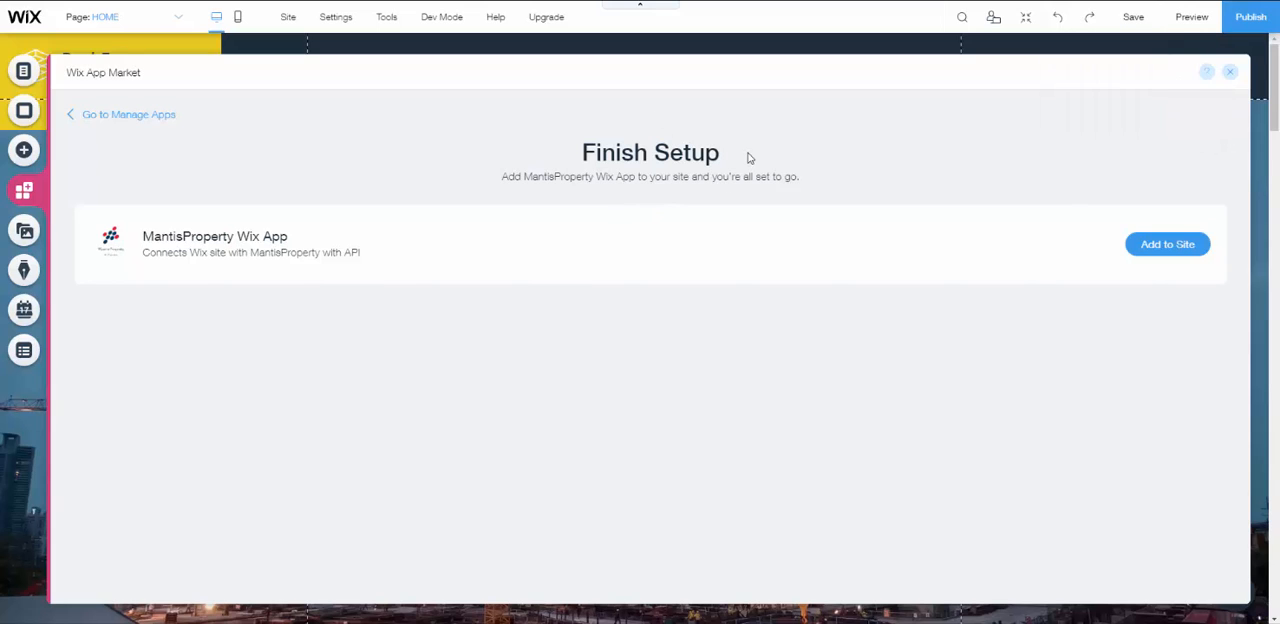
left_click(1164, 254)
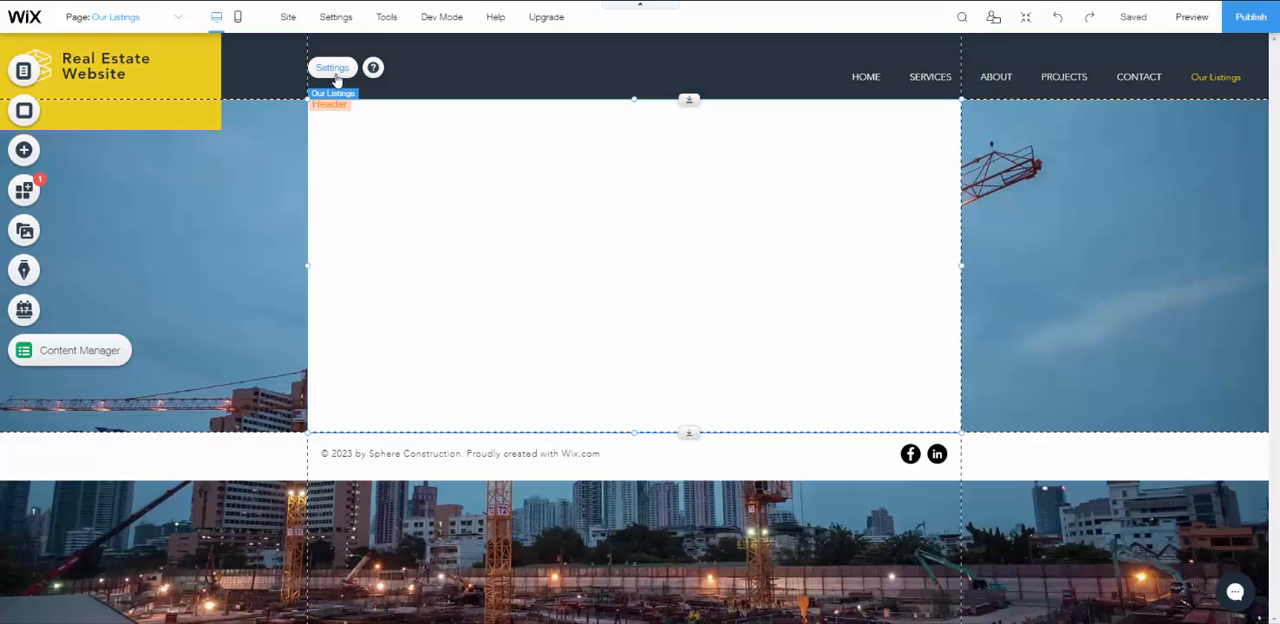
- Open the Our Listings widget's settings and paste the API key copied from the MantisProperty API credentials
left_click(333, 68)
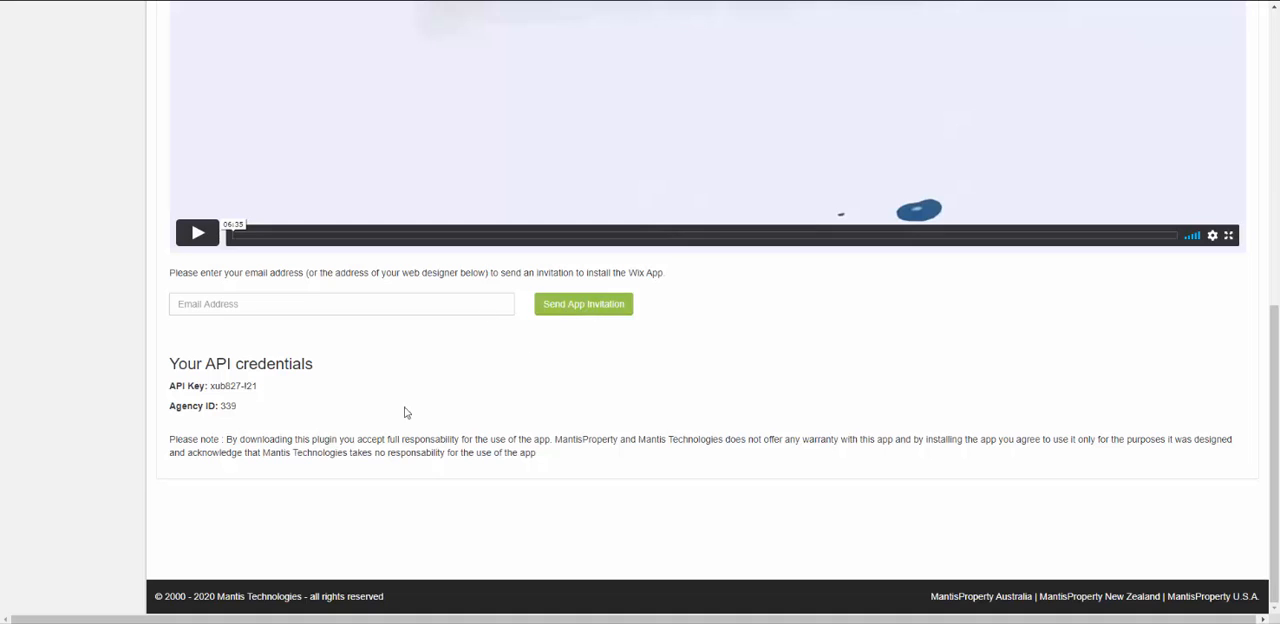
left_click_drag(258, 387, 210, 387)
key("ctrl+c")
key("alt+Tab")
left_click(198, 191)
key("ctrl+v")
- Copy the agency ID from the MantisProperty API credentials into the widget's Agency ID field and save the API settings
key("alt+Tab")
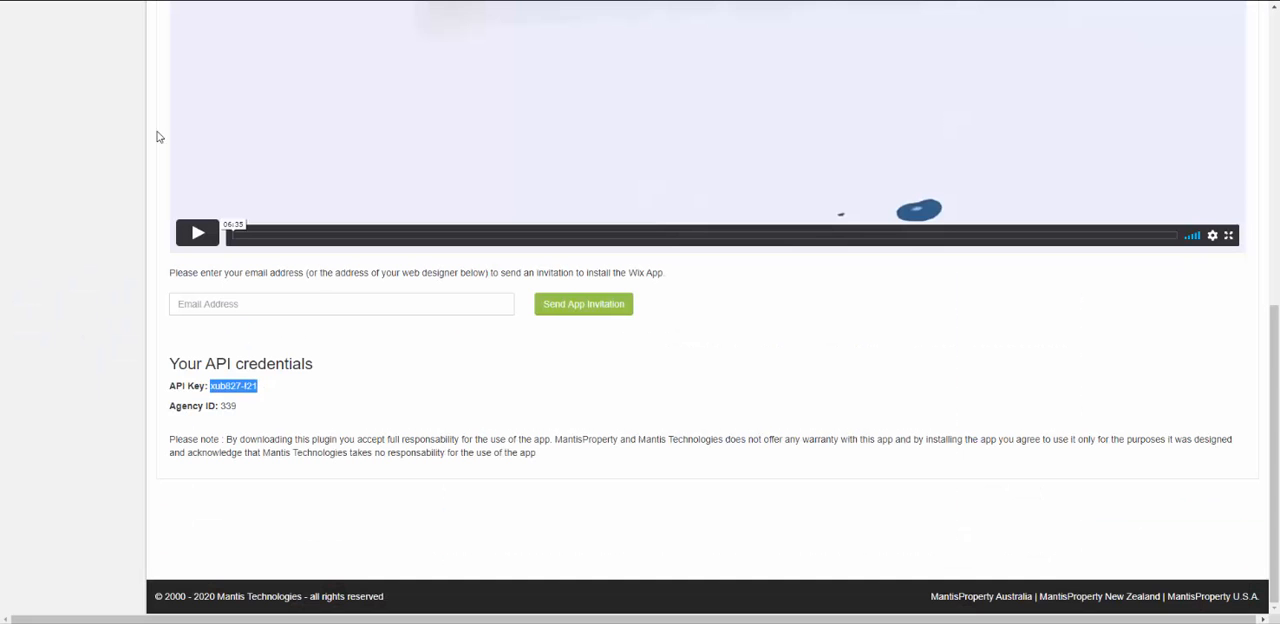
double_click(228, 406)
key("alt+Tab")
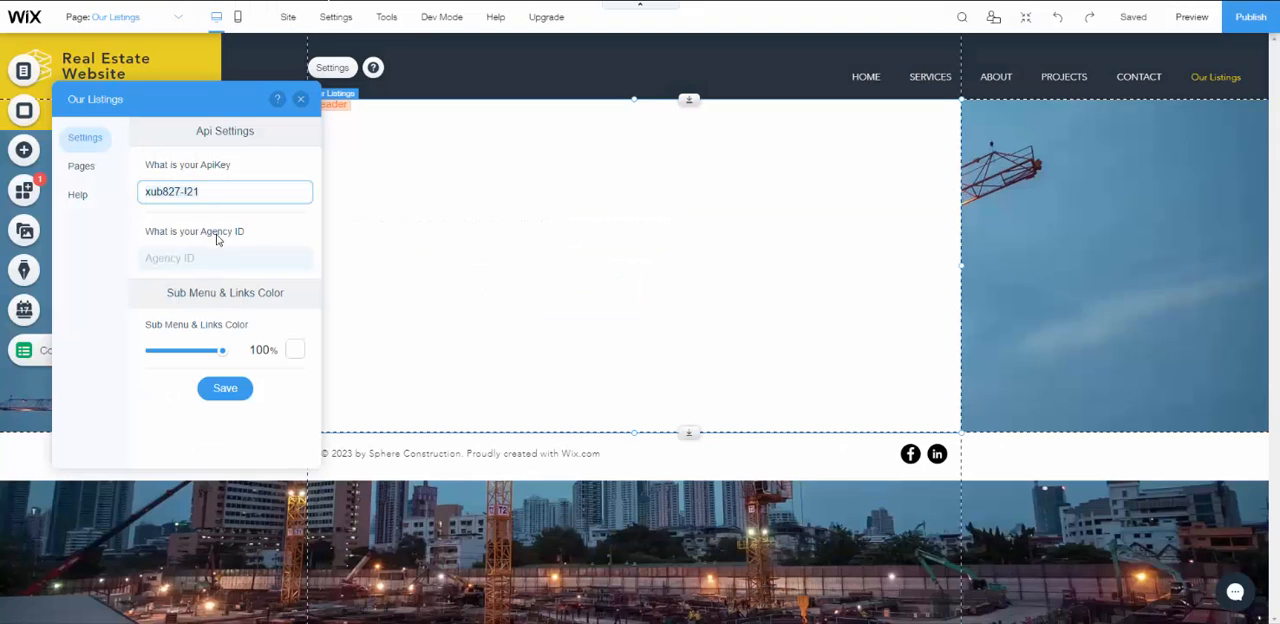
left_click(181, 257)
type("339")
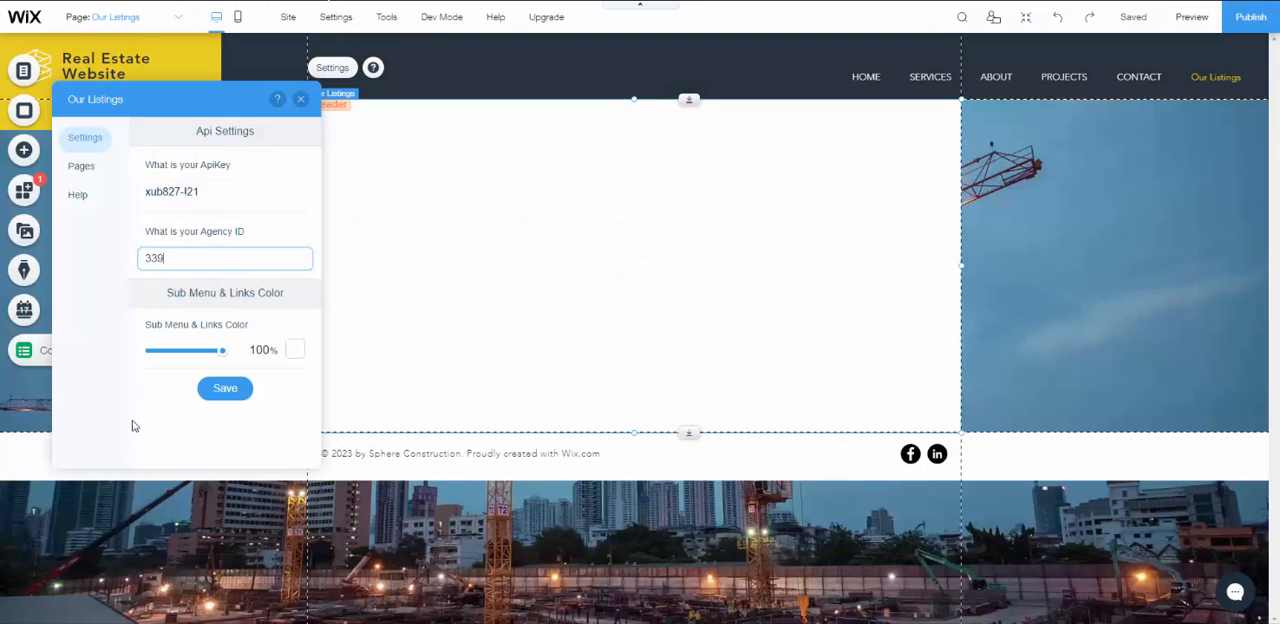
left_click(234, 390)
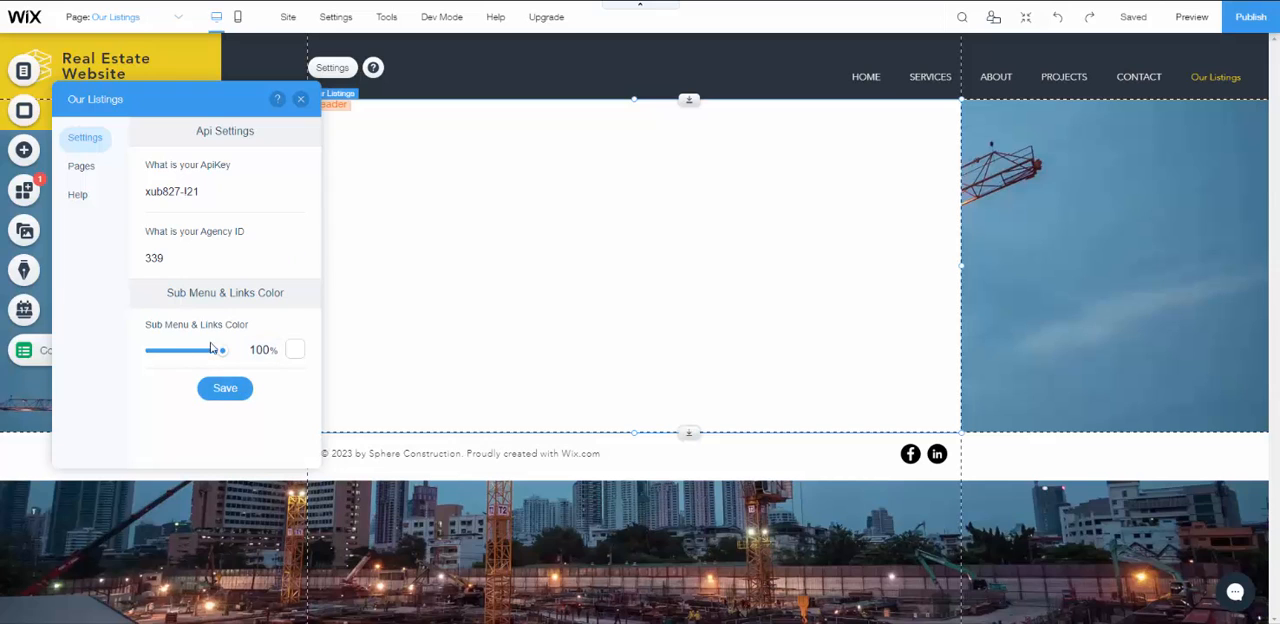
- Keep the Sub Menu & Links Color at white with 100% opacity and save the widget settings
left_click(295, 358)
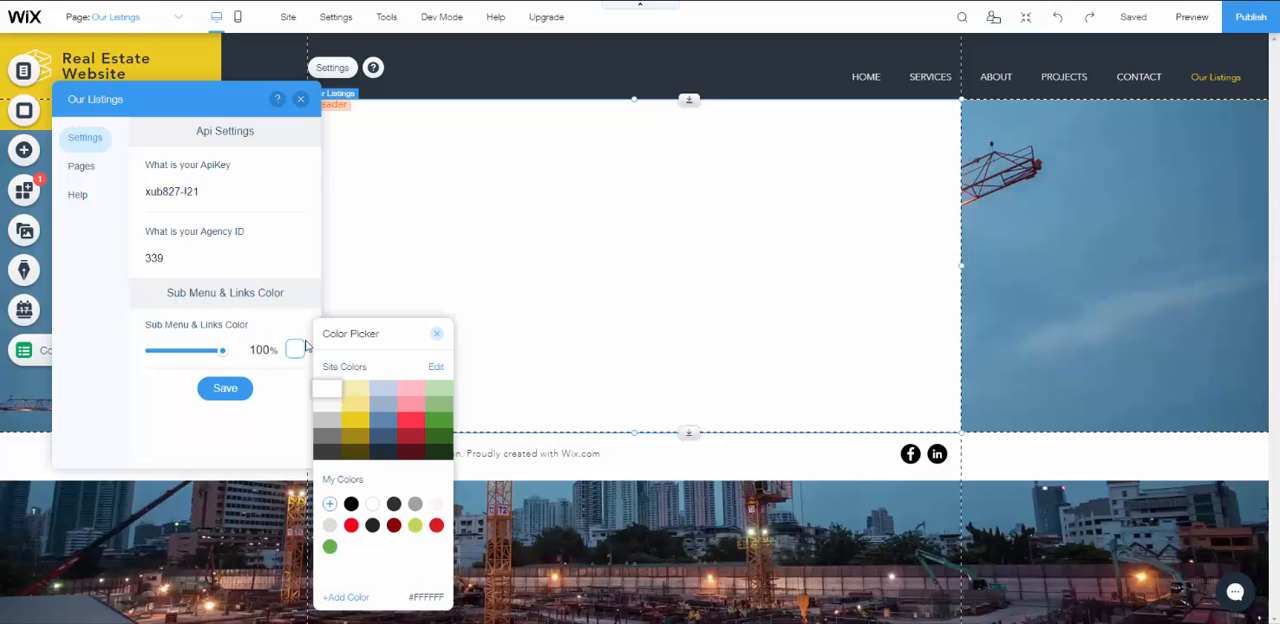
mouse_move(222, 350)
left_mouse_down()
mouse_move(157, 355)
mouse_move(235, 364)
left_mouse_up()
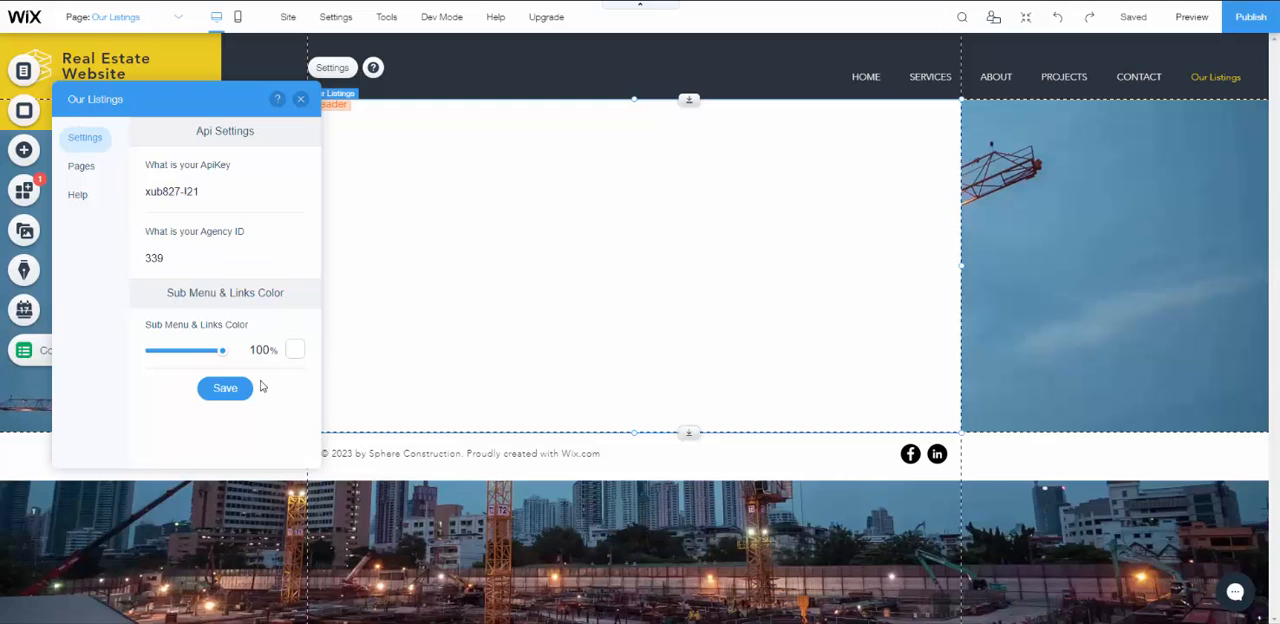
left_click(220, 390)
- Review the Default Listing Type choices in the widget's page settings, keeping Residential for Sale
left_click(81, 175)
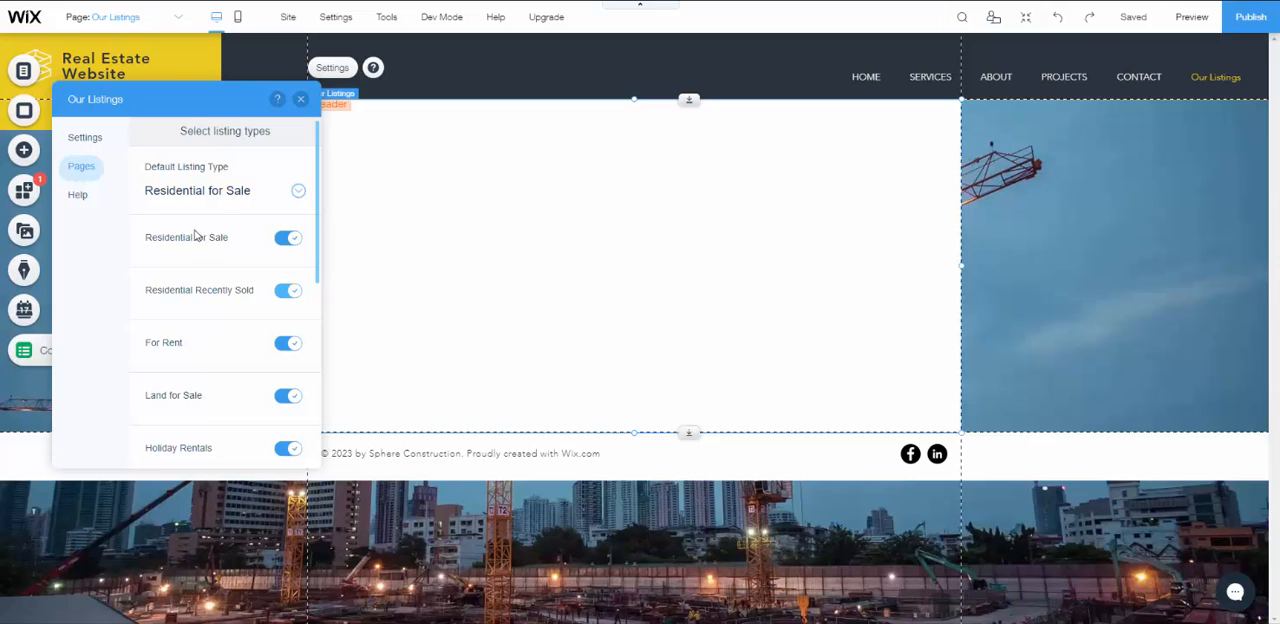
left_click(221, 200)
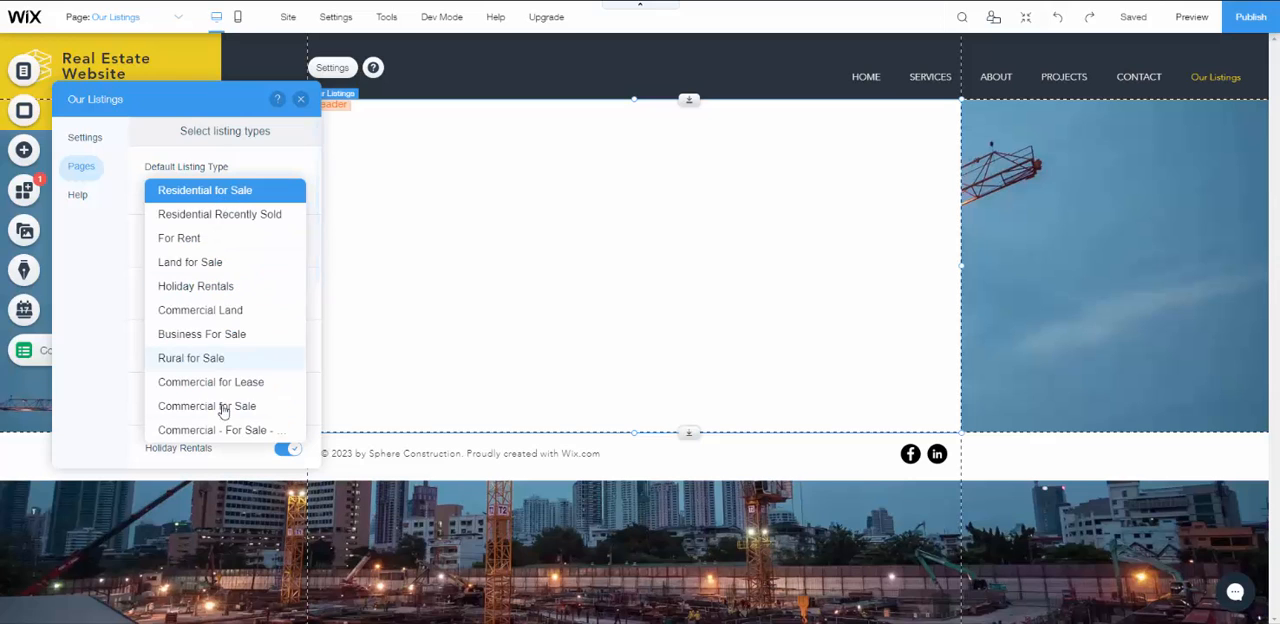
left_click(251, 171)
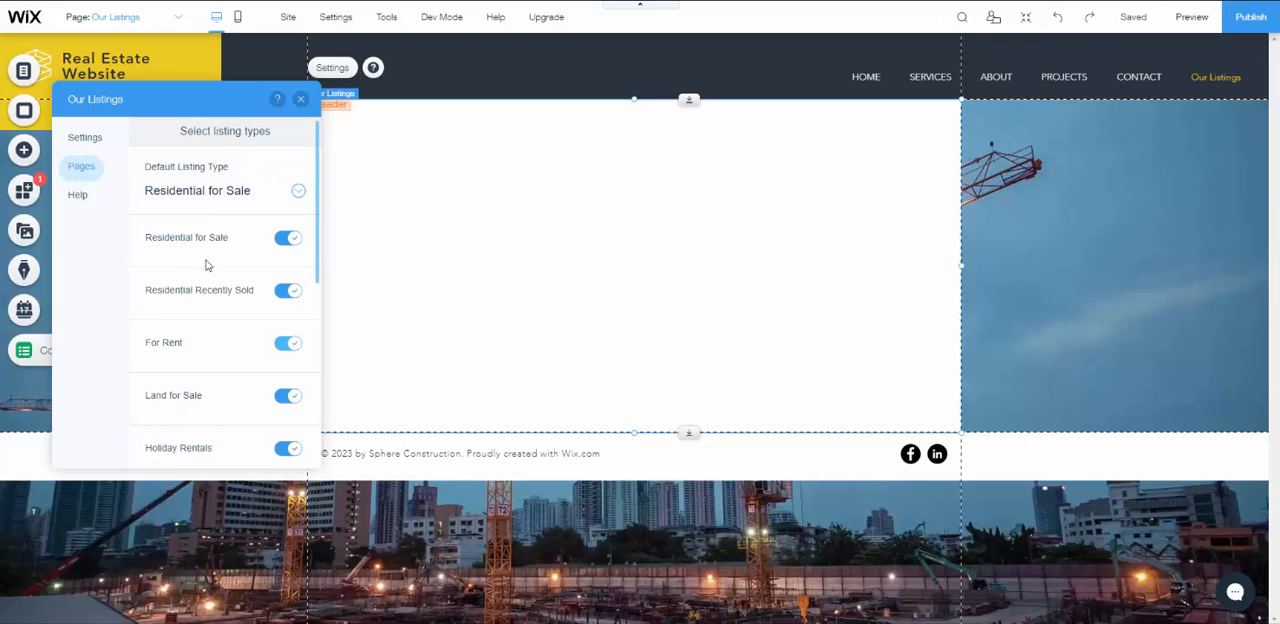
- Try switching the Residential for Sale and Residential Recently Sold listing types off and back on
left_click(288, 240)
left_click(297, 244)
left_click(294, 292)
left_click(290, 291)
- Save the listing type selection with all types enabled and close the Our Listings settings
scroll(223, 317, "down", 2)
scroll(229, 286, "up", 2)
scroll(214, 327, "down", 1)
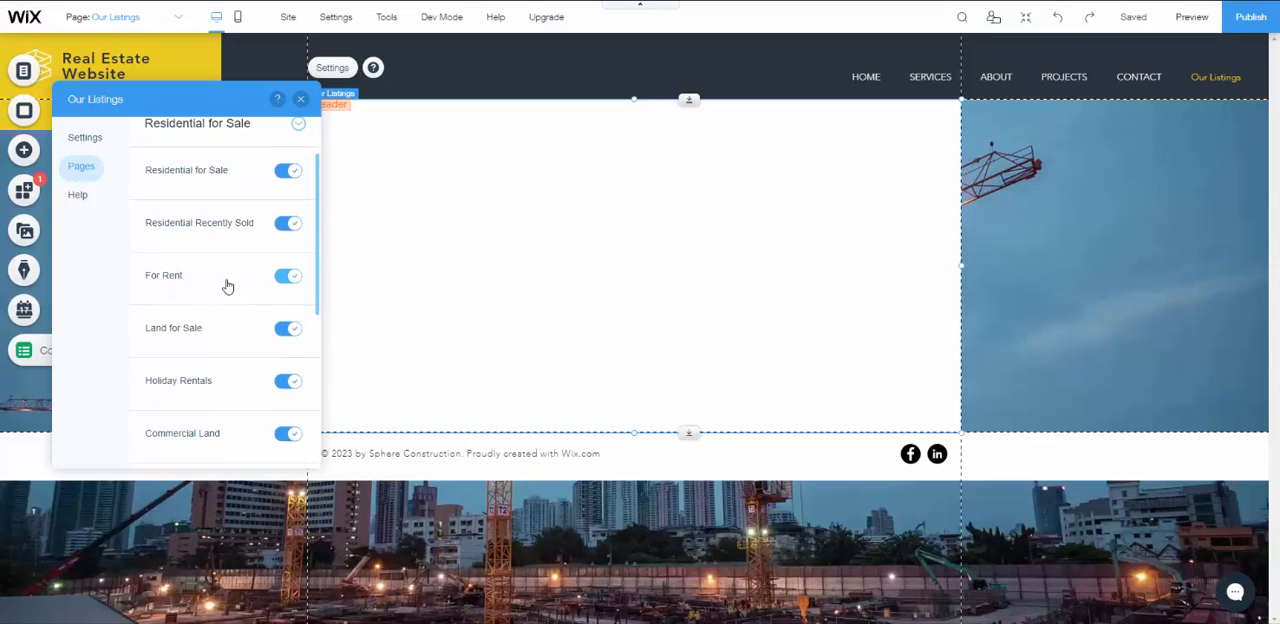
scroll(228, 287, "down", 1)
scroll(251, 337, "down", 2)
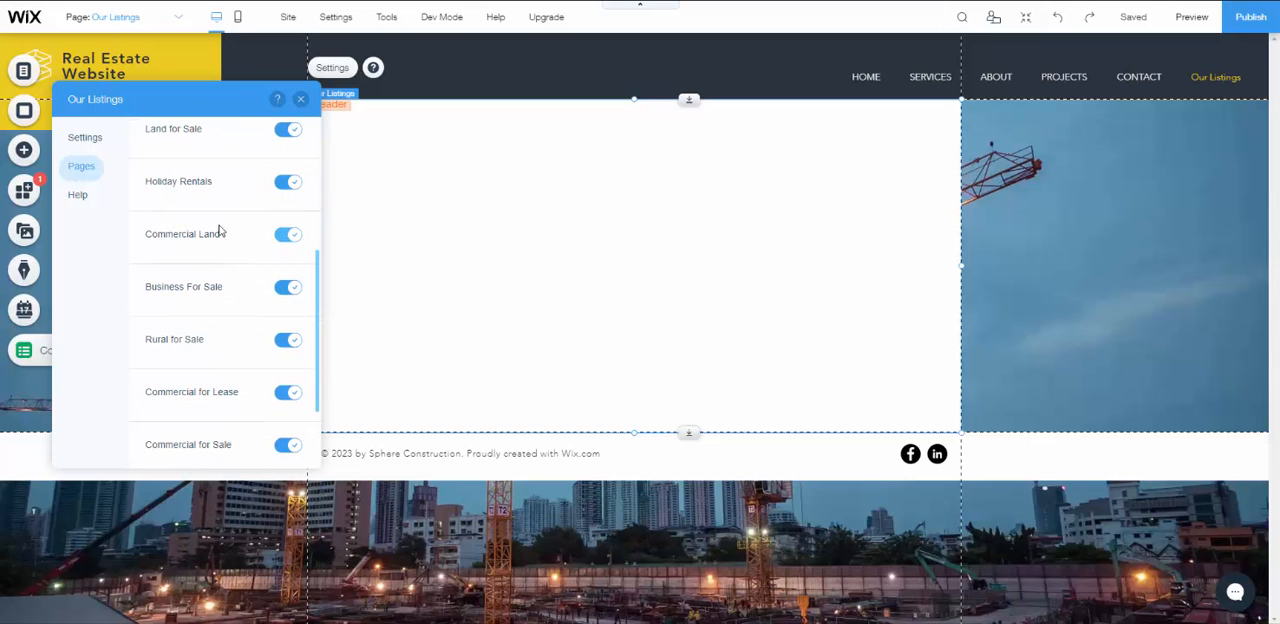
scroll(234, 304, "down", 2)
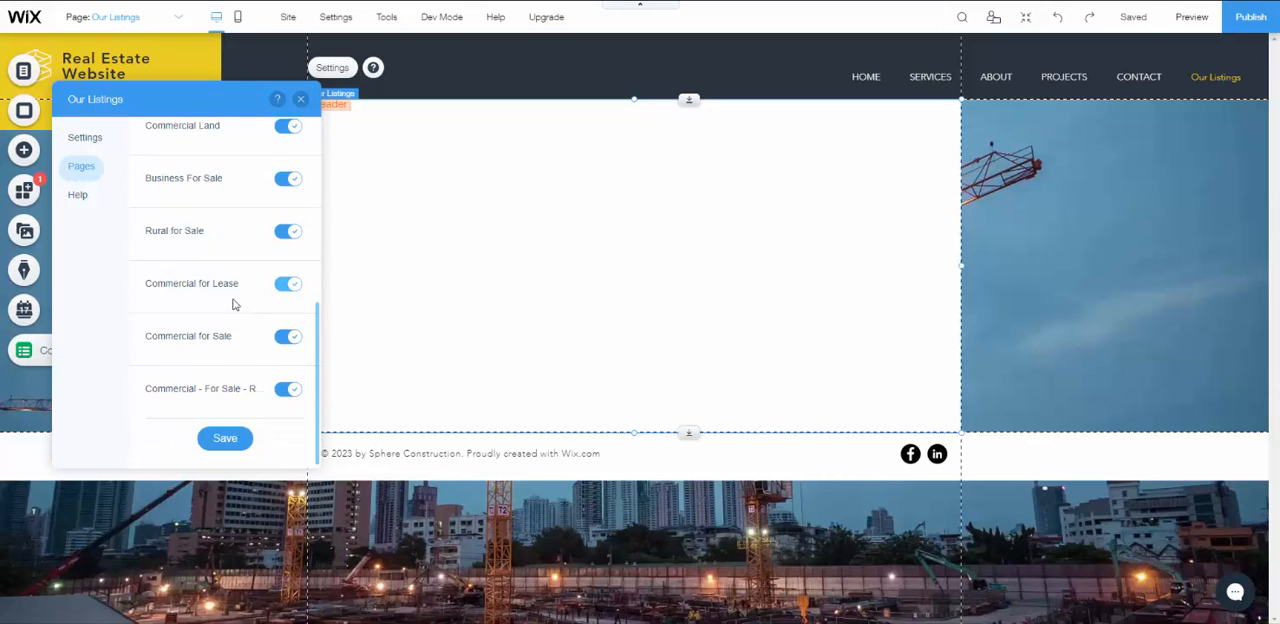
scroll(216, 340, "up", 6)
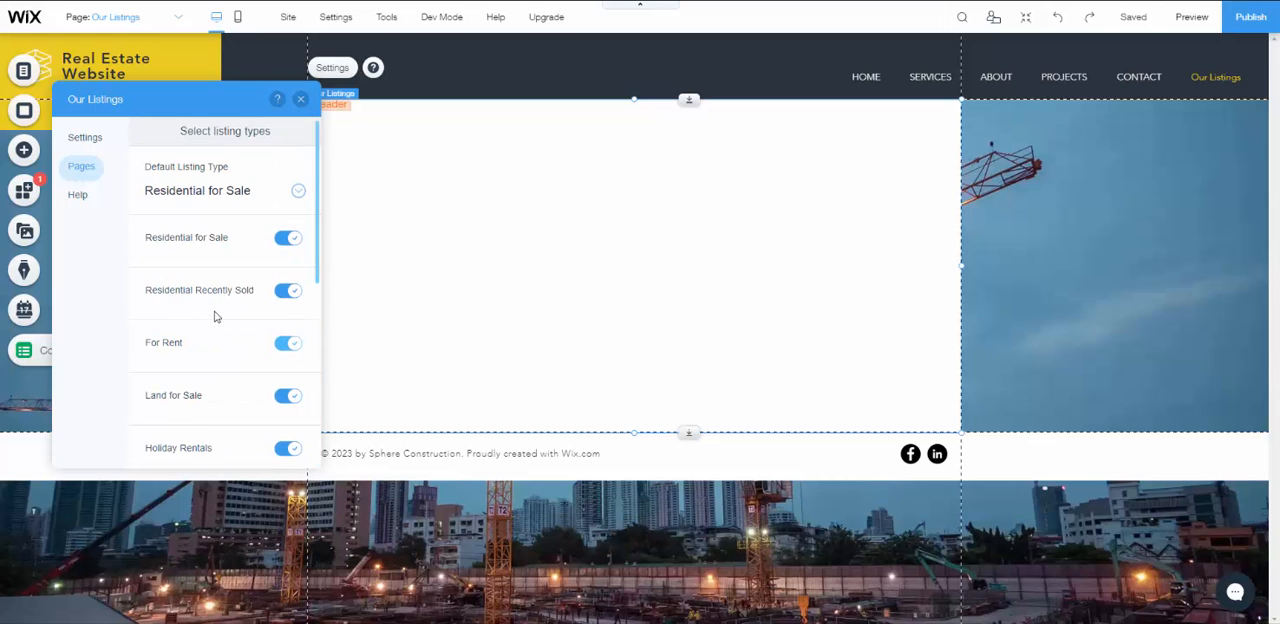
scroll(240, 285, "down", 6)
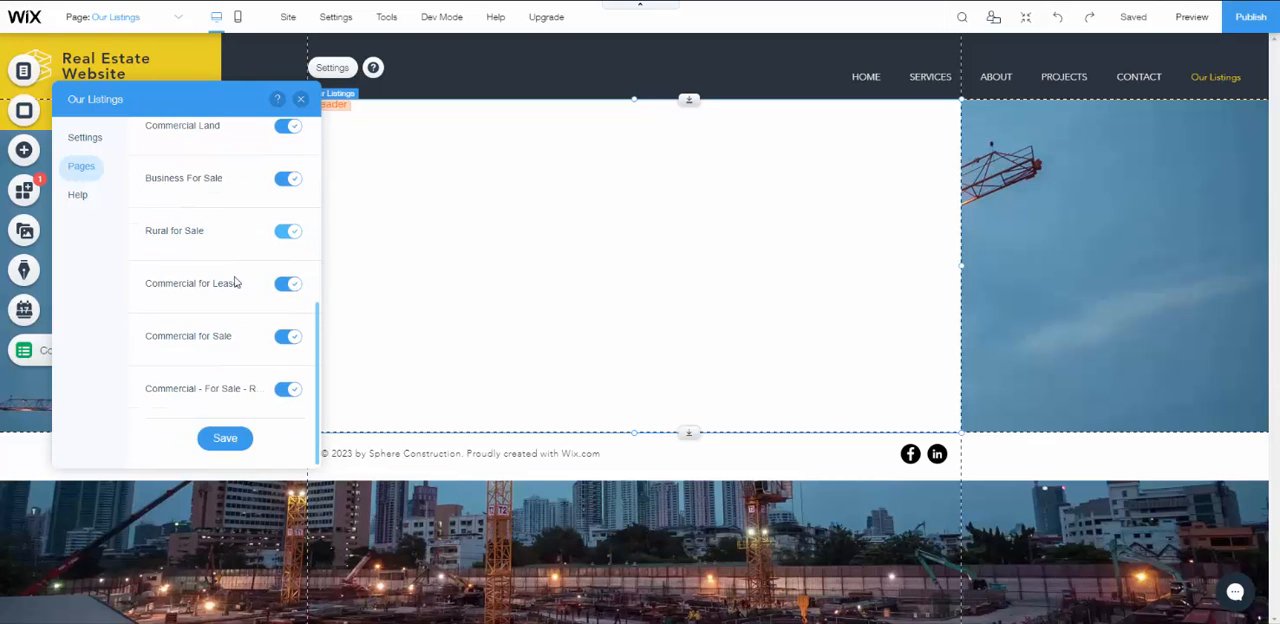
left_click(226, 440)
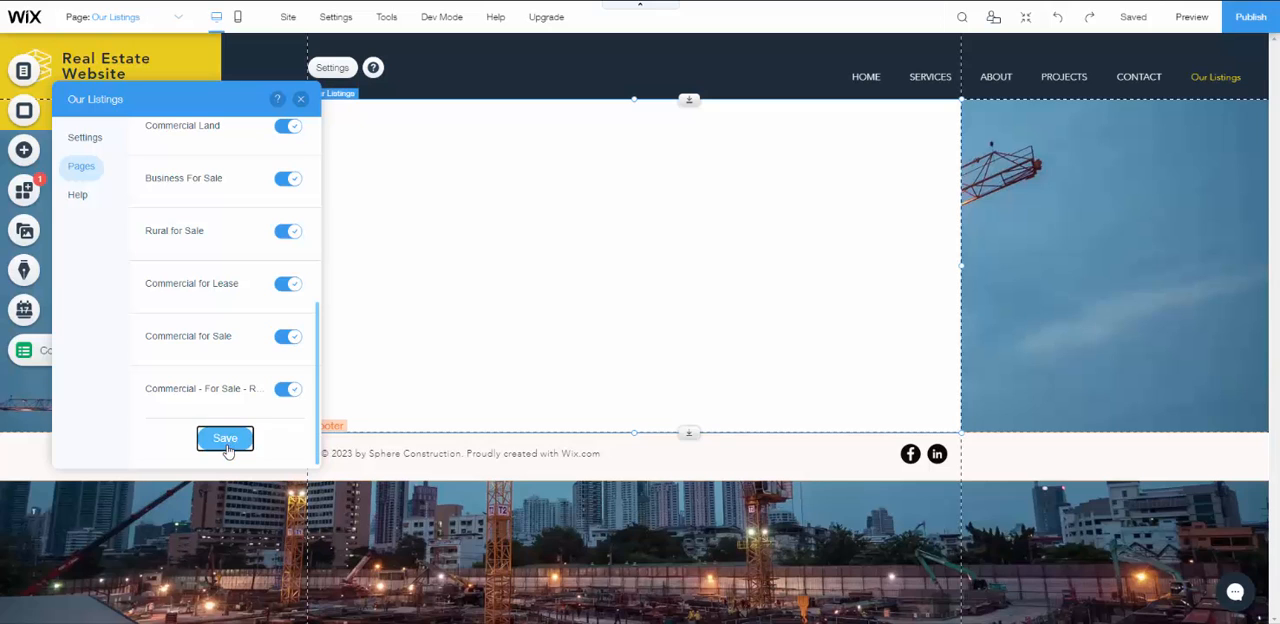
left_click(302, 104)
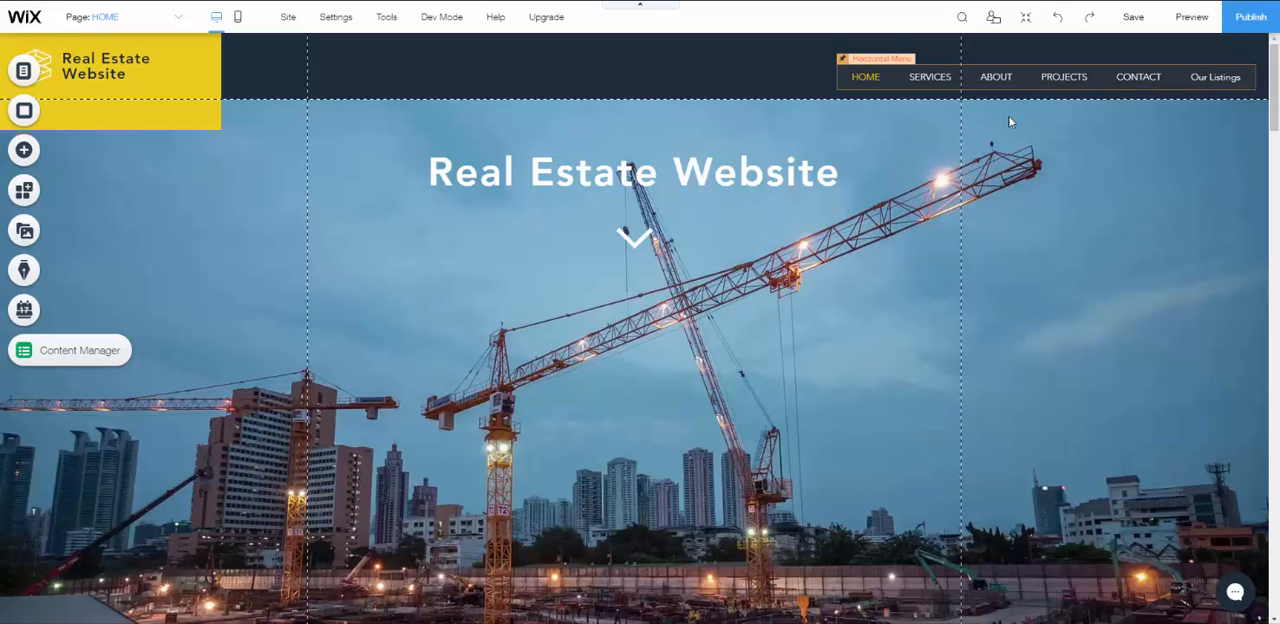
- Rename the Our Listings page to LISTINGS in its page settings
left_click(46, 78)
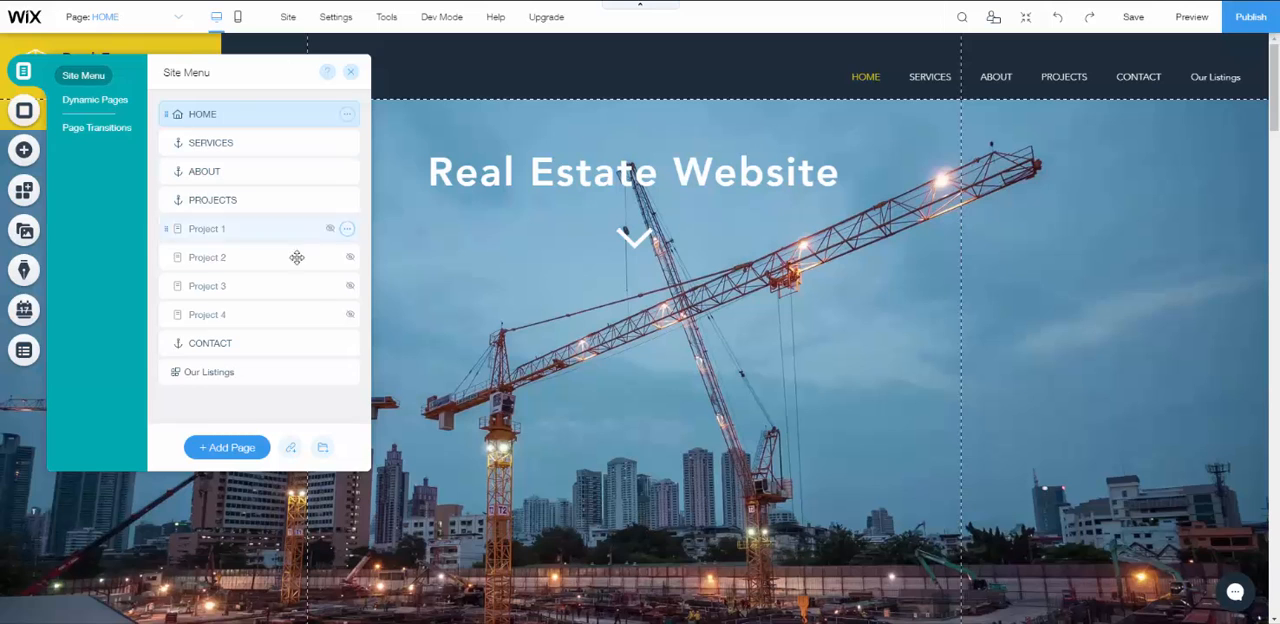
left_click(228, 372)
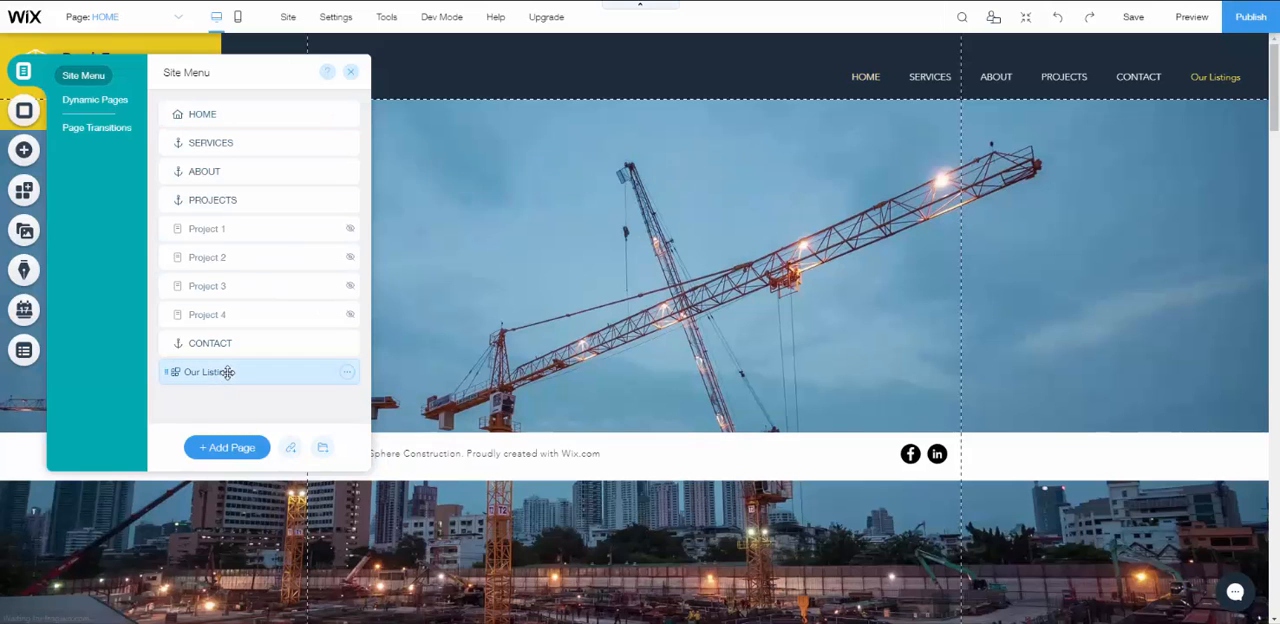
left_click(347, 373)
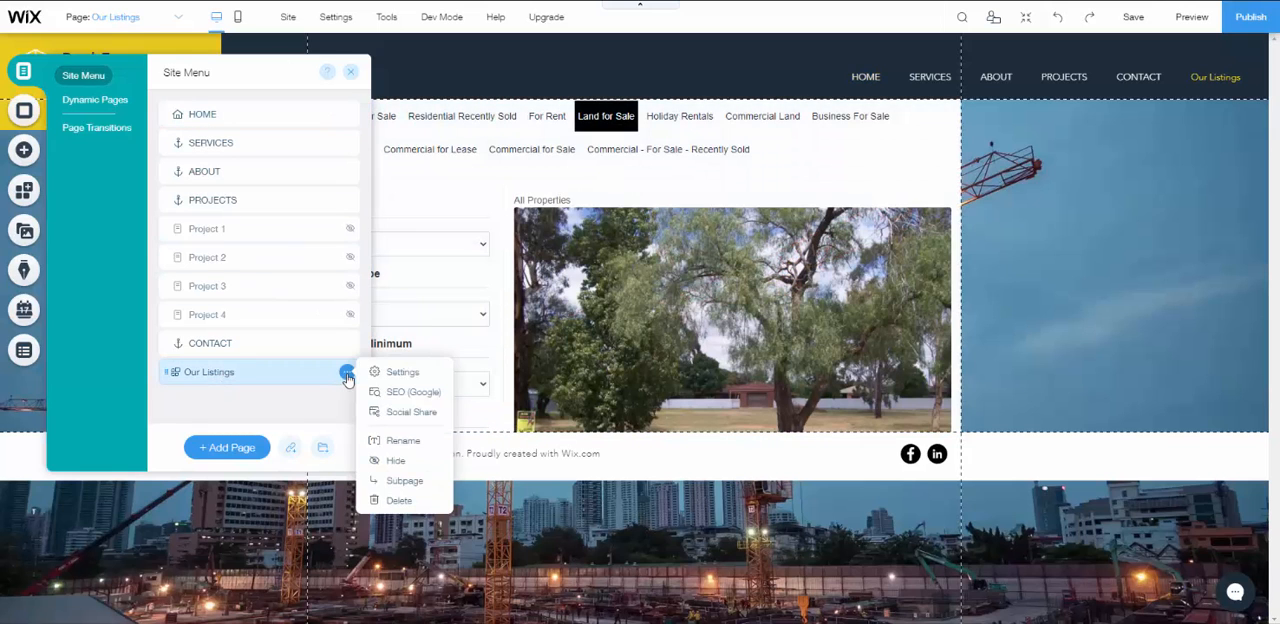
left_click(390, 374)
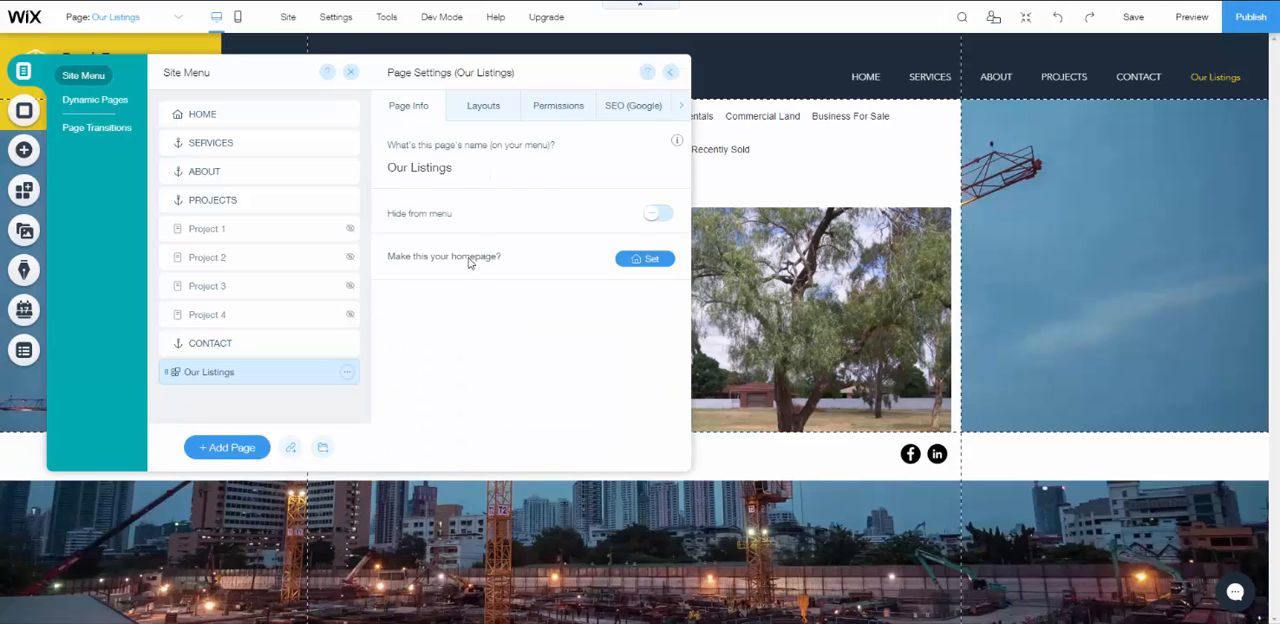
left_click(477, 171)
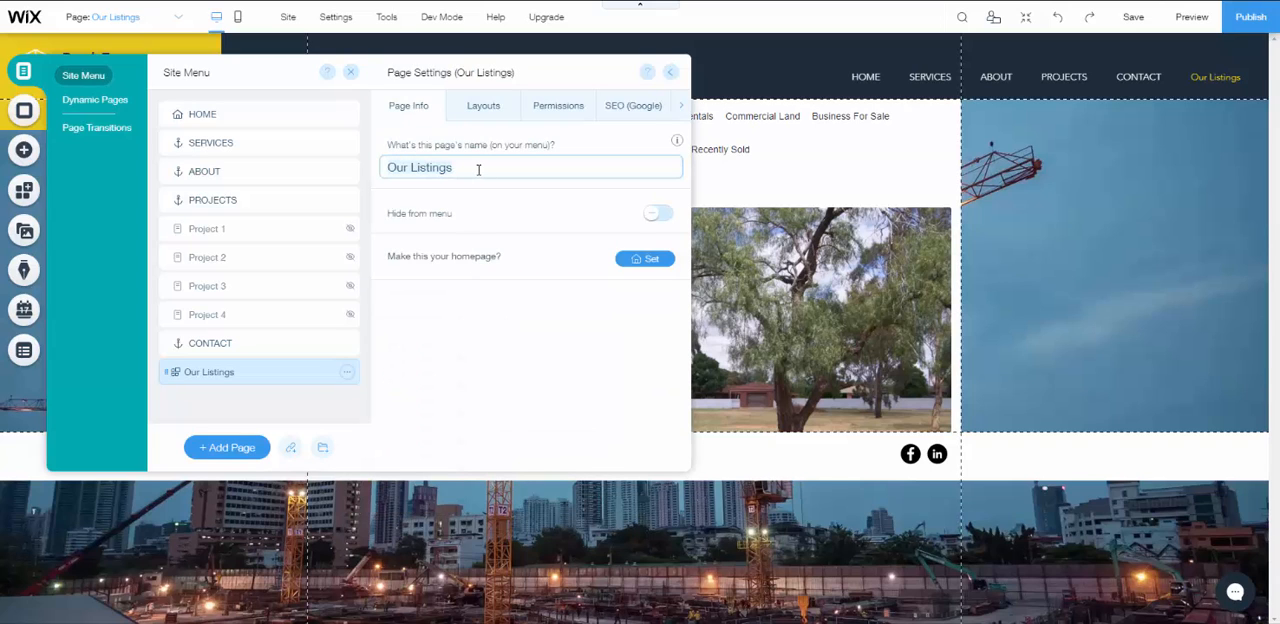
key("ctrl+a")
type("Li")
key("Return")
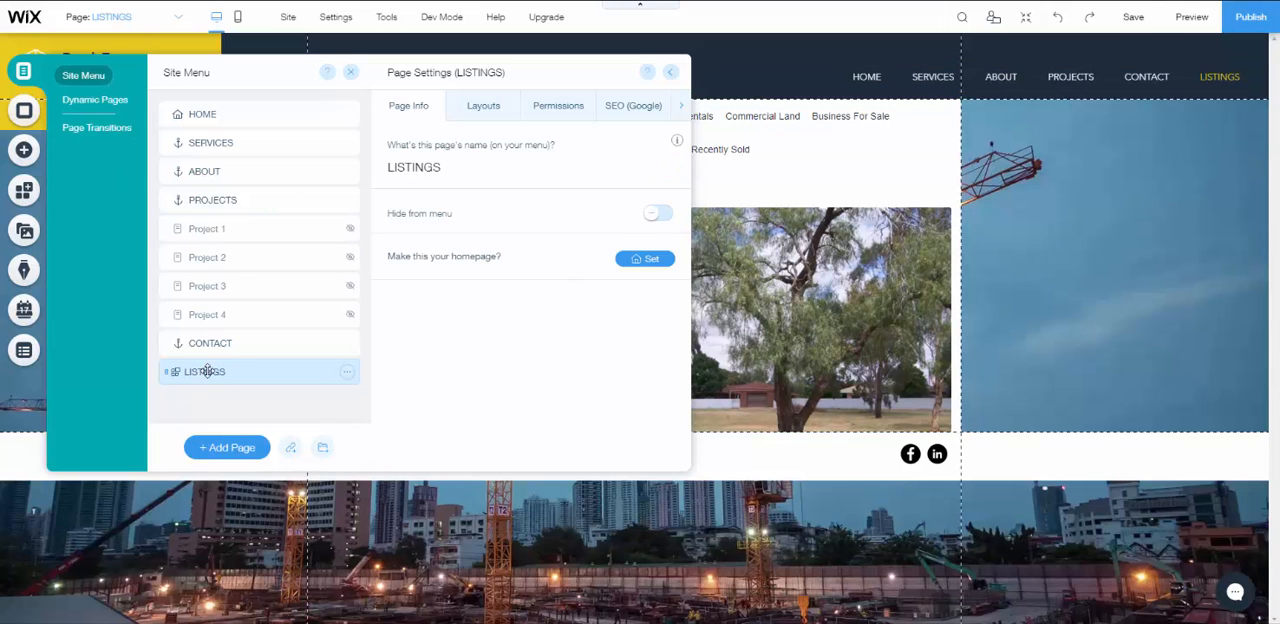
- Move the LISTINGS page directly below HOME in the site menu and close the page settings
left_click_drag(206, 370, 204, 140)
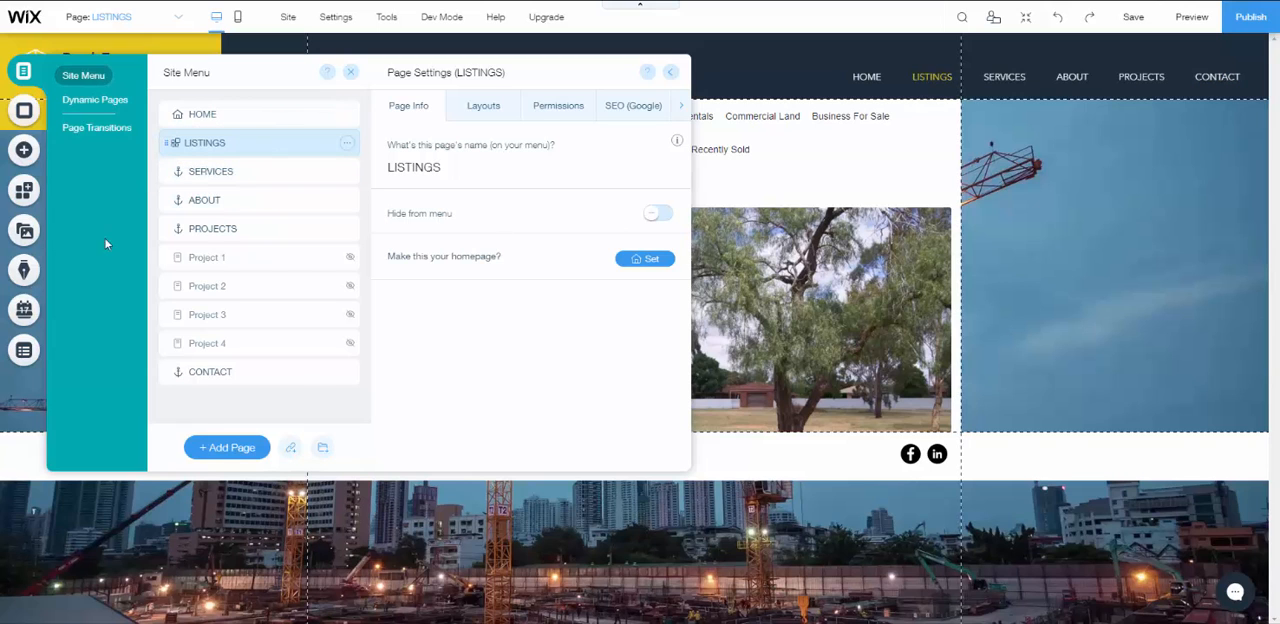
left_click(795, 288)
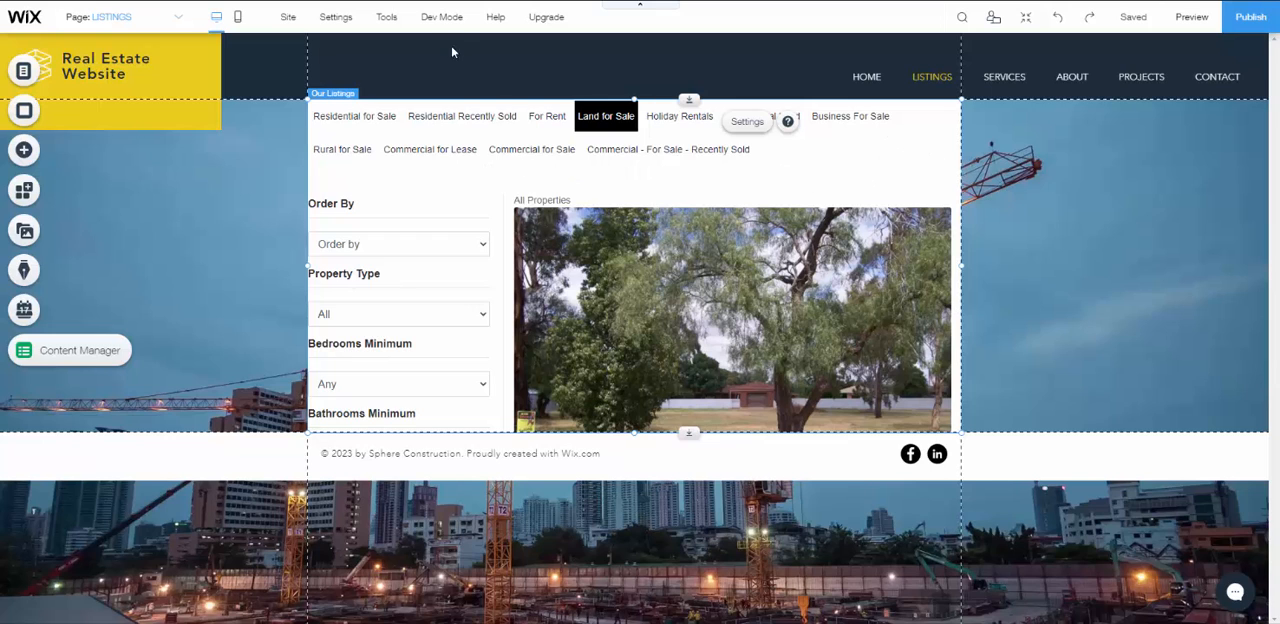
- Display the editor's Toolbar and set the Our Listings widget's size to 1200 px wide and 2000 px high
mouse_move(420, 22)
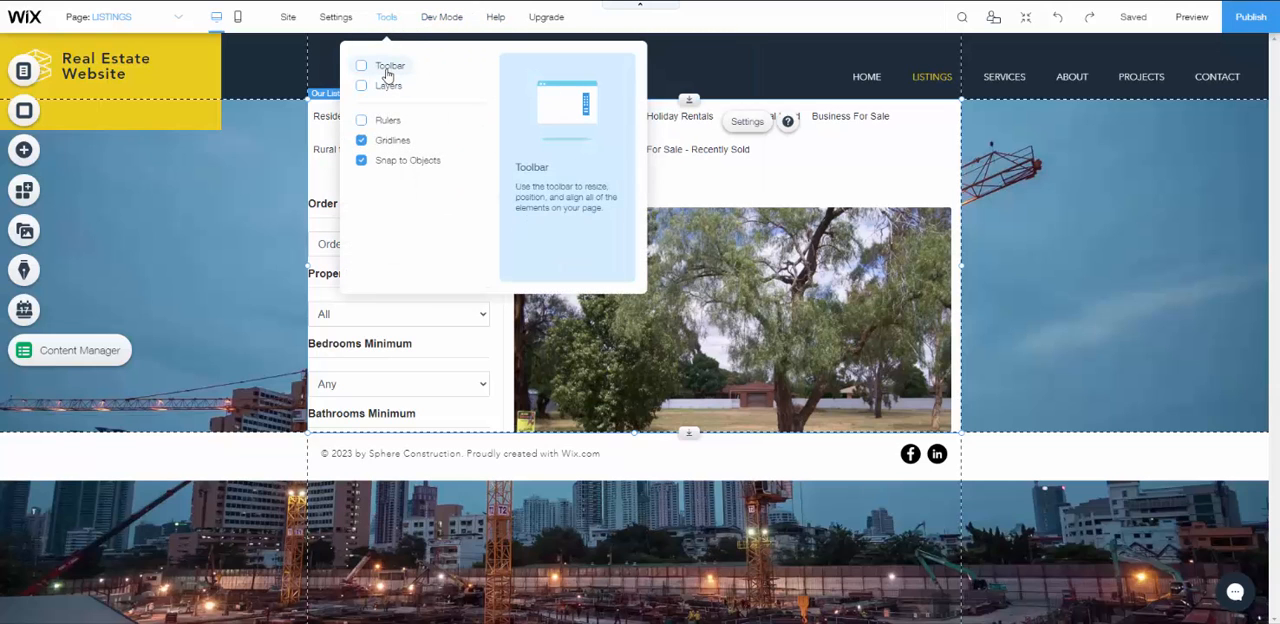
left_click(388, 68)
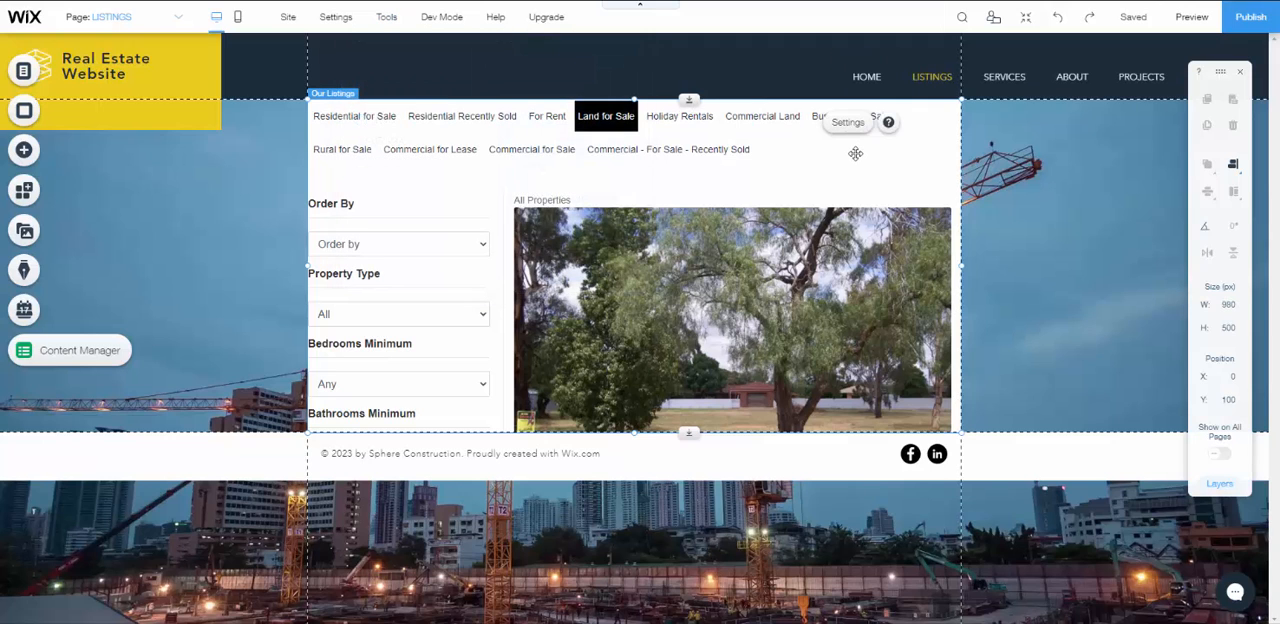
left_click(1229, 308)
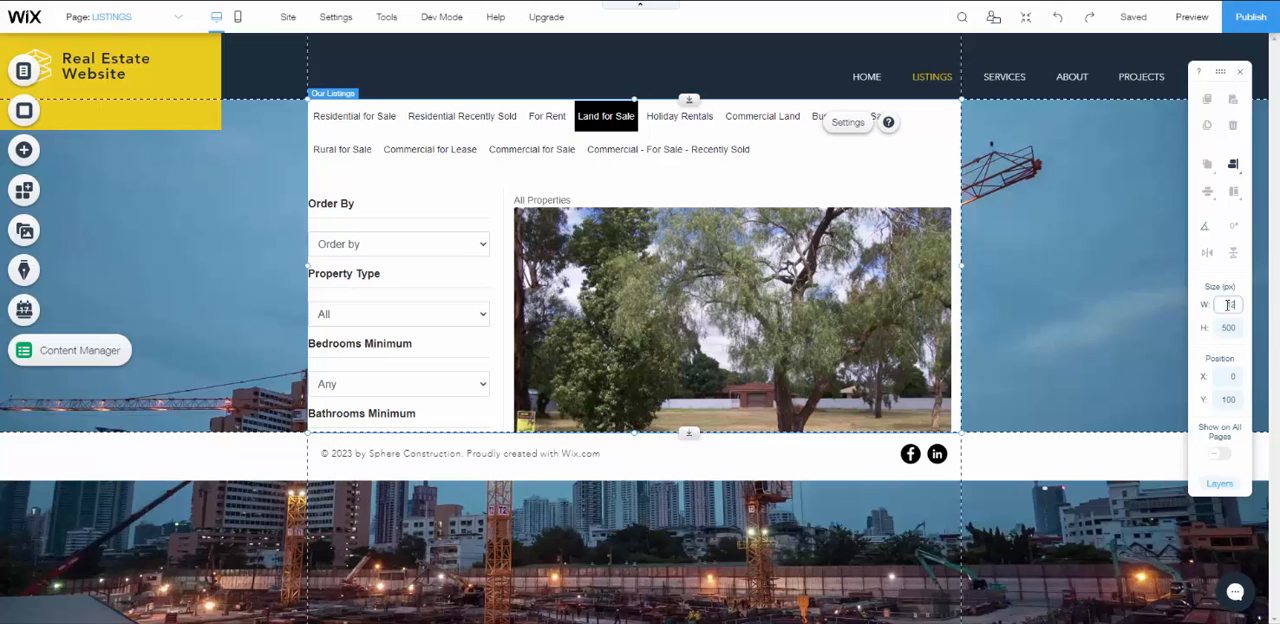
left_click(1228, 329)
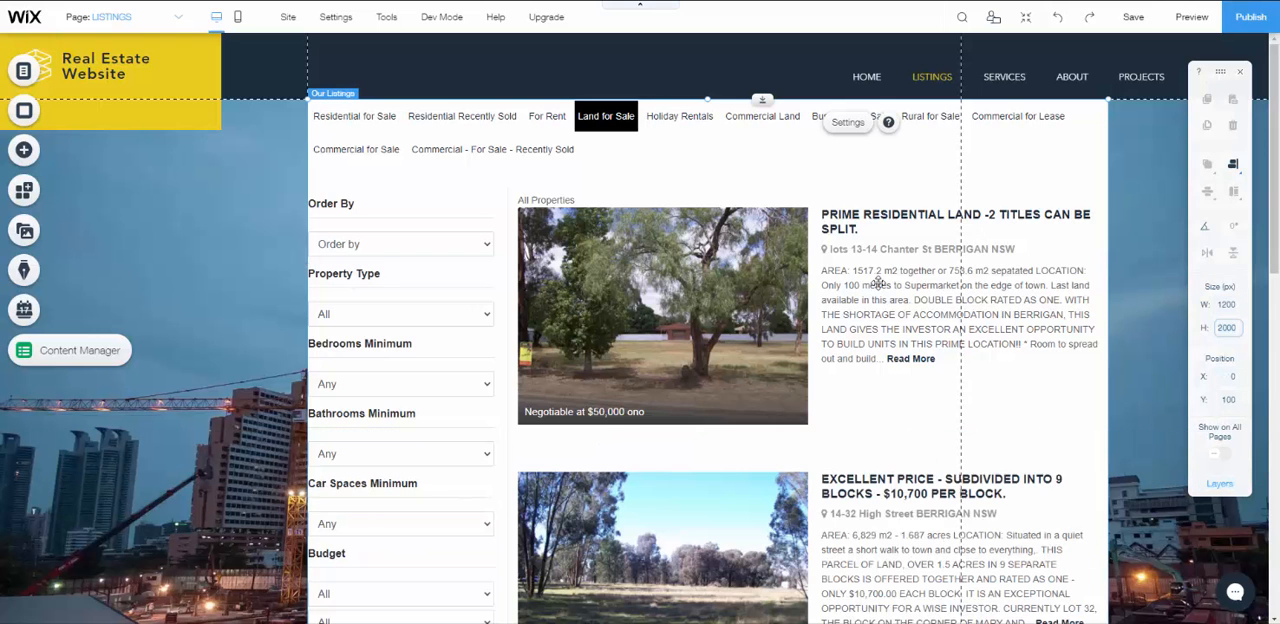
scroll(878, 283, "down", 5)
scroll(878, 283, "up", 5)
- Preview the site and check the menu navigation by visiting the HOME page and returning to LISTINGS
left_click(1187, 25)
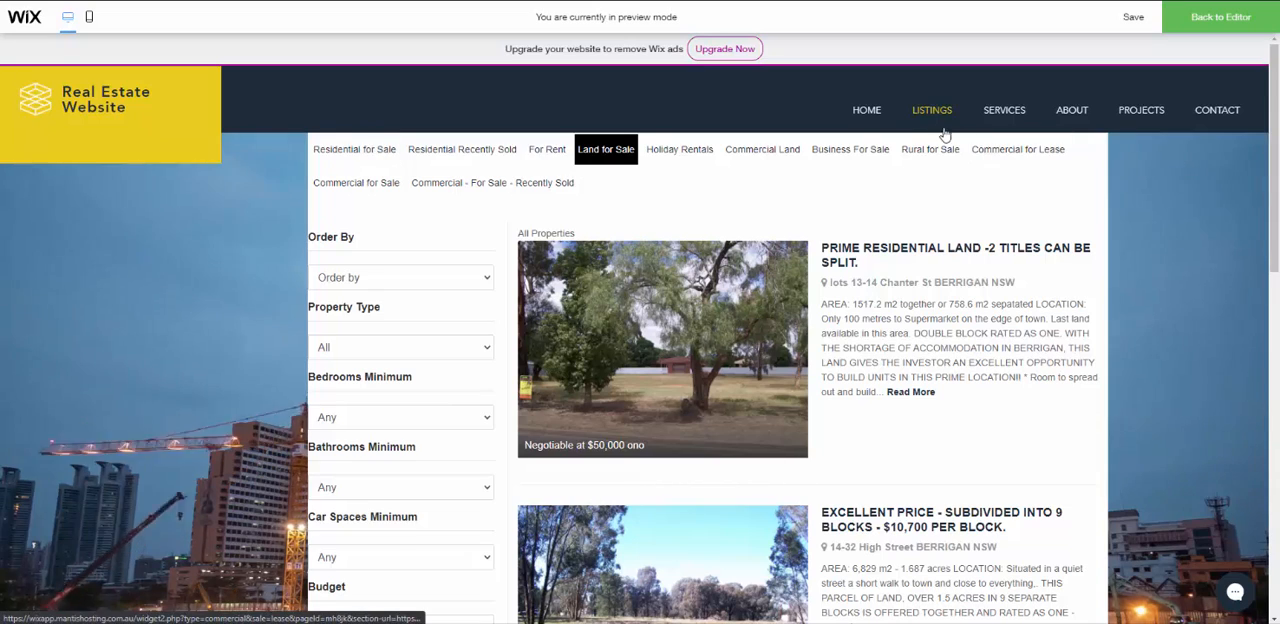
left_click(866, 110)
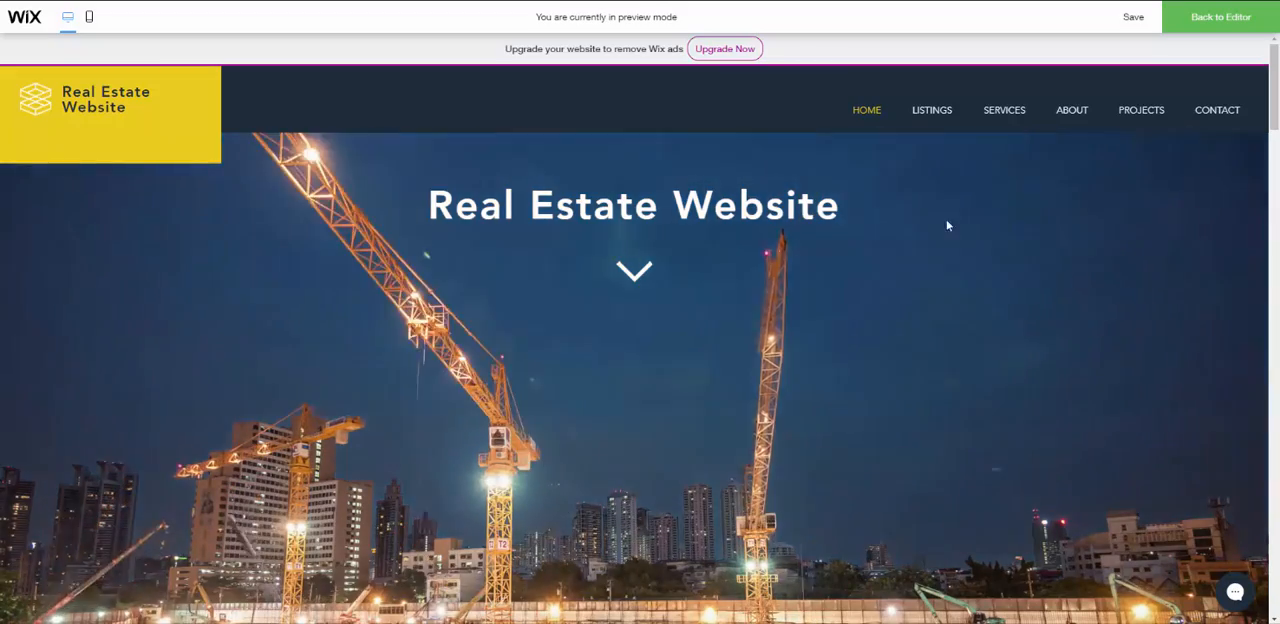
left_click(932, 121)
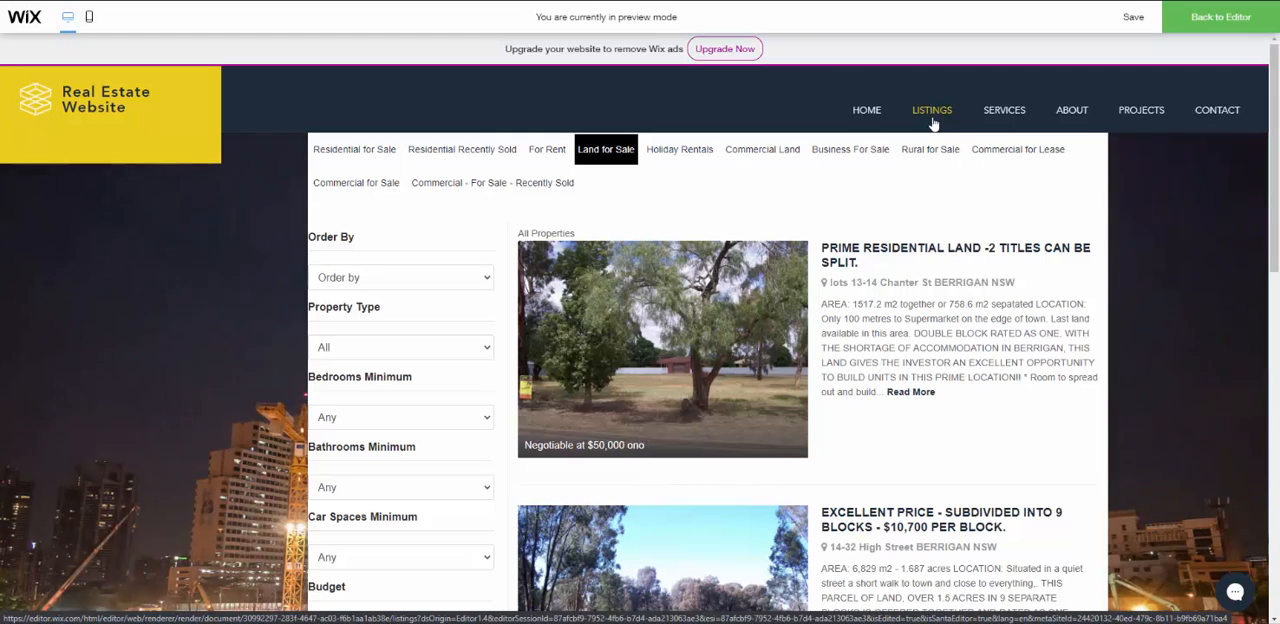
- Compare the Residential for Sale and Residential Recently Sold categories, ending on Residential for Sale, and look through its listings and search filters
left_click(385, 160)
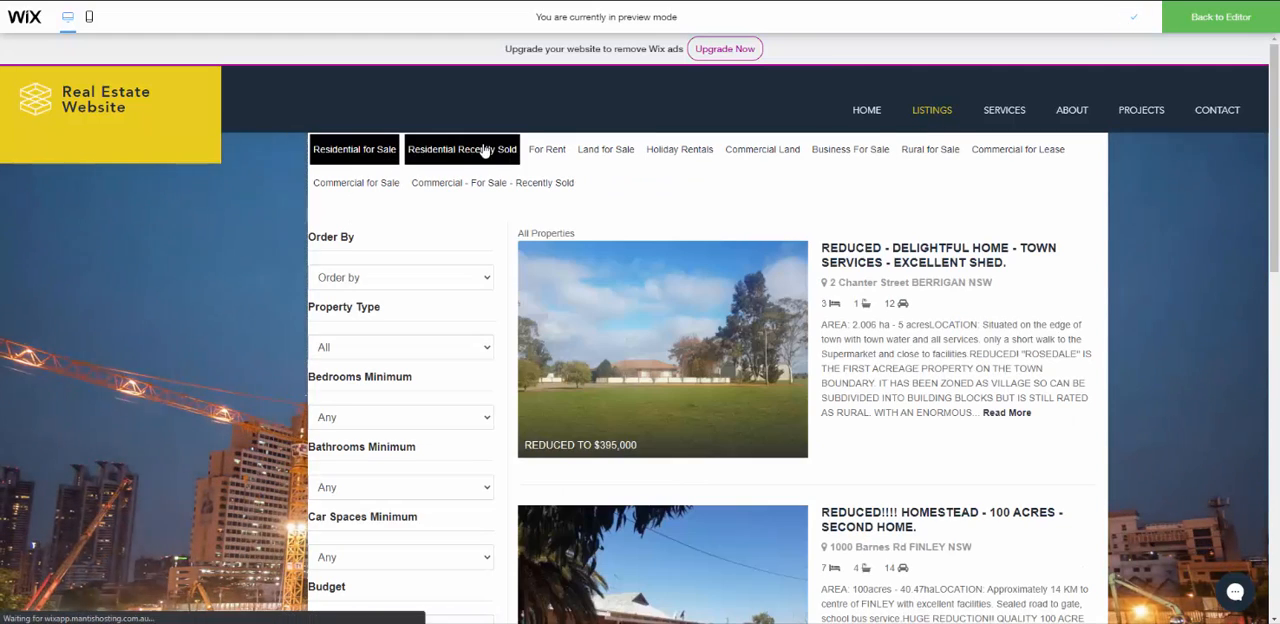
left_click(484, 150)
left_click(379, 158)
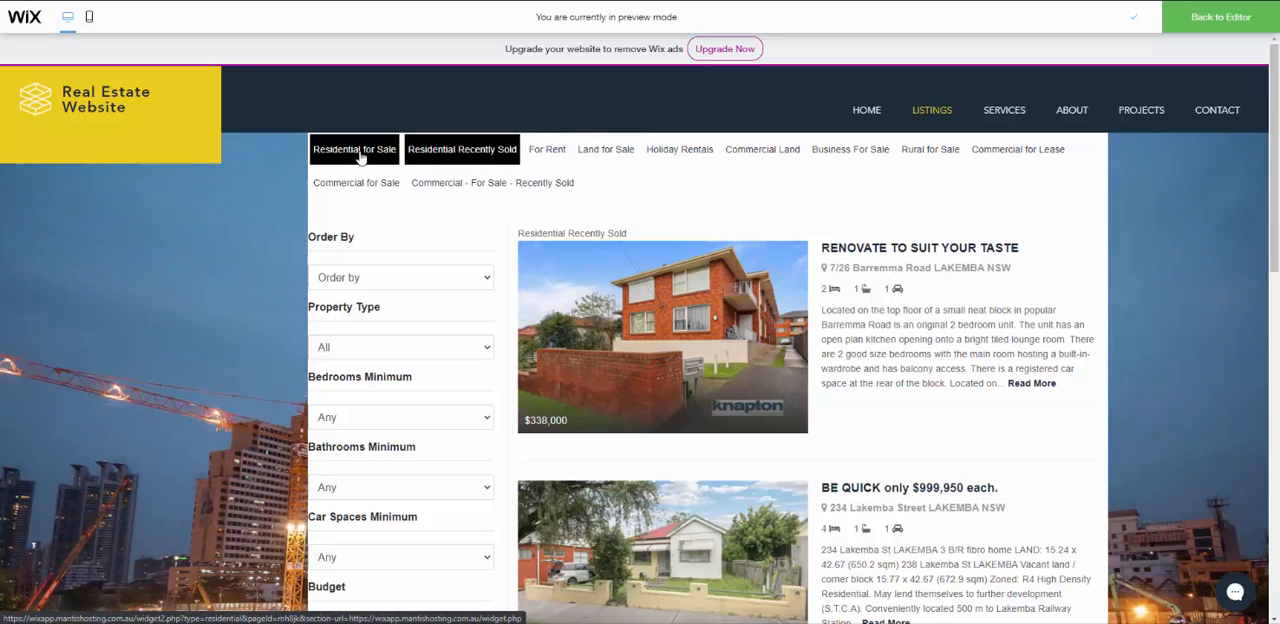
scroll(472, 356, "down", 2)
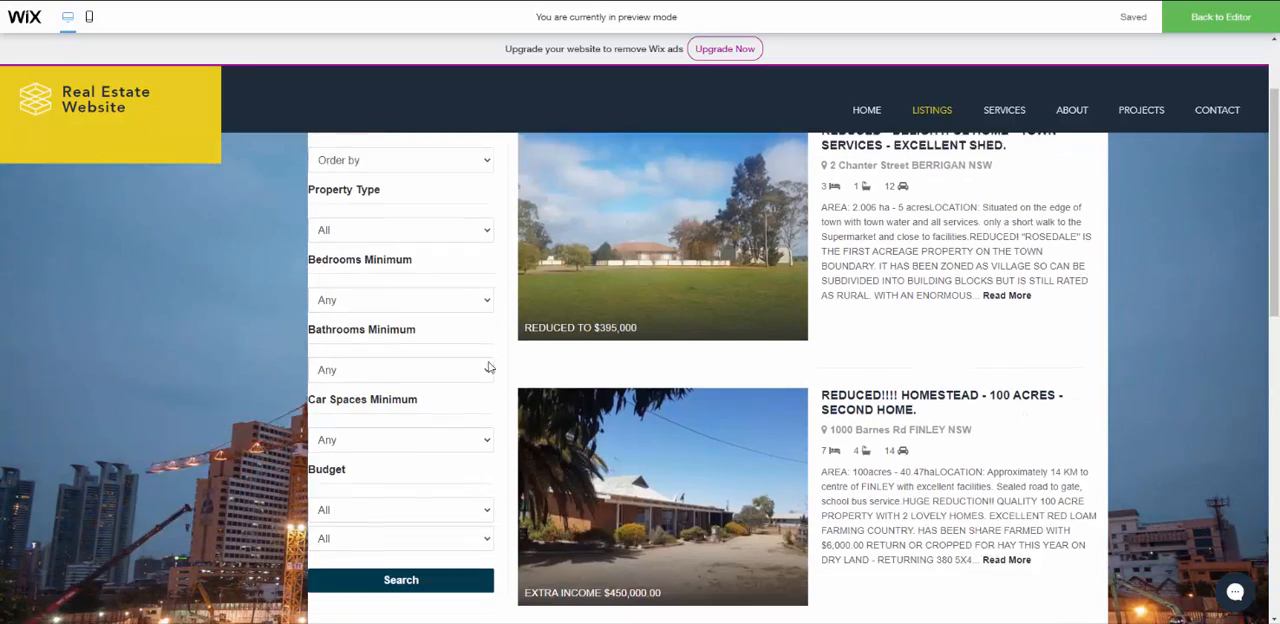
scroll(692, 303, "up", 2)
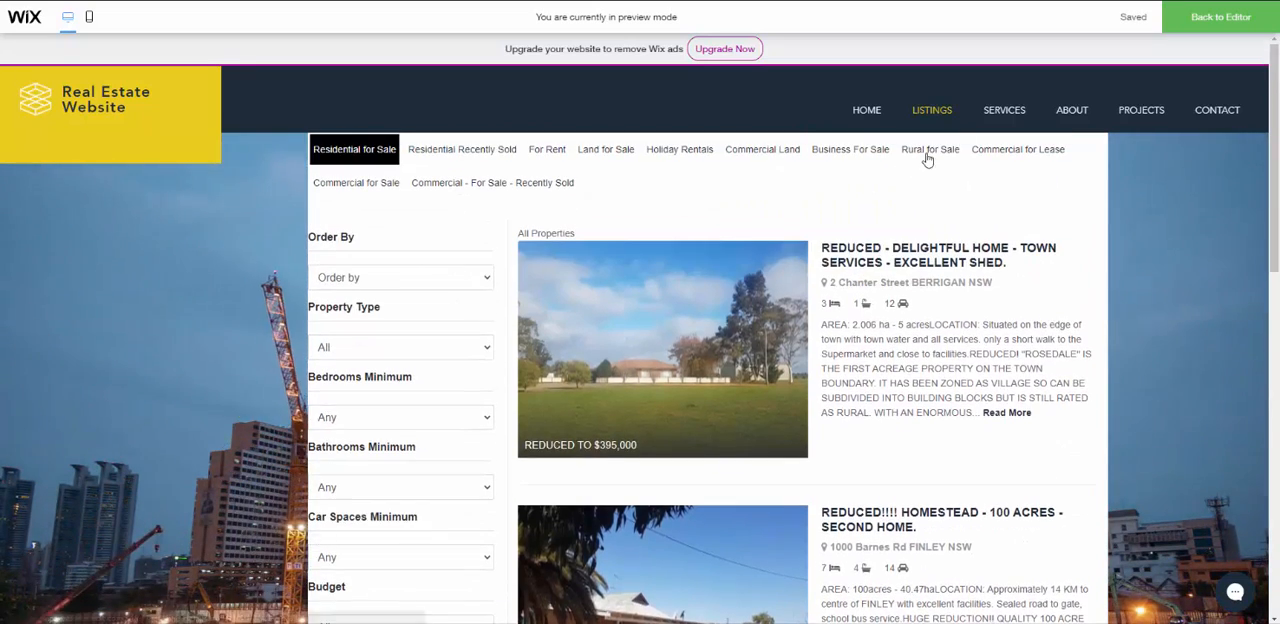
- Open the first Residential for Sale property's details and browse forward through its photo gallery
left_click(692, 303)
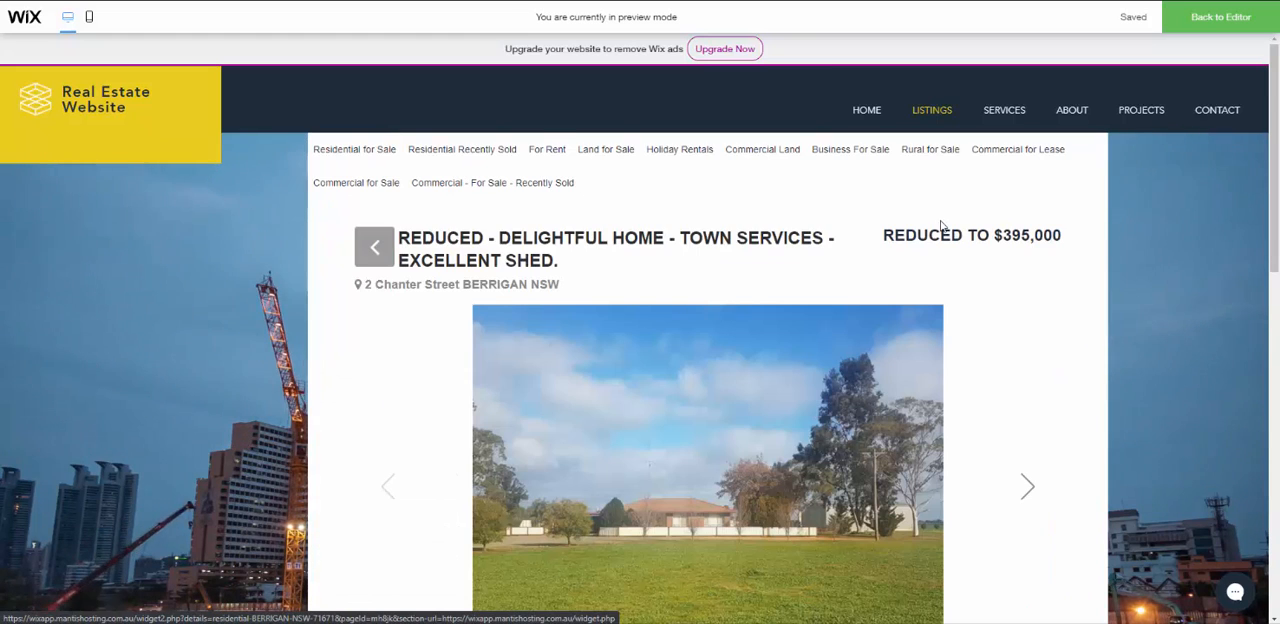
scroll(1006, 243, "down", 2)
left_click(1034, 360)
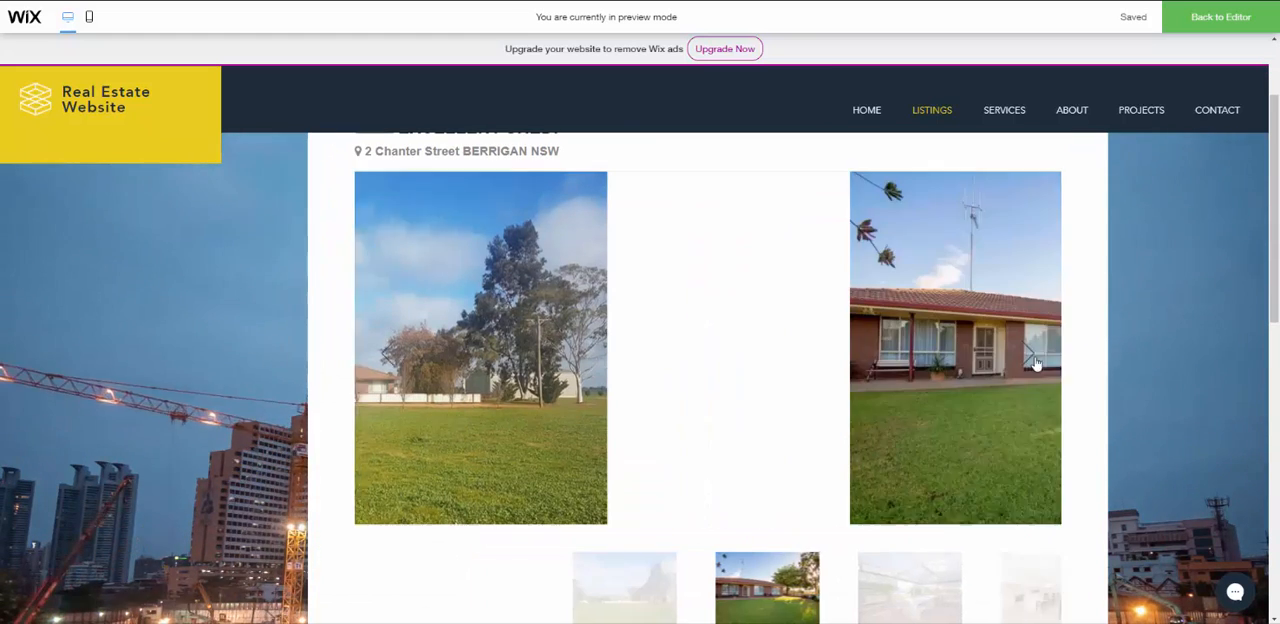
left_click(1034, 360)
left_click(1034, 360)
- Review the property's description, specifications and agent details, and open its enquiry form
scroll(1052, 334, "down", 5)
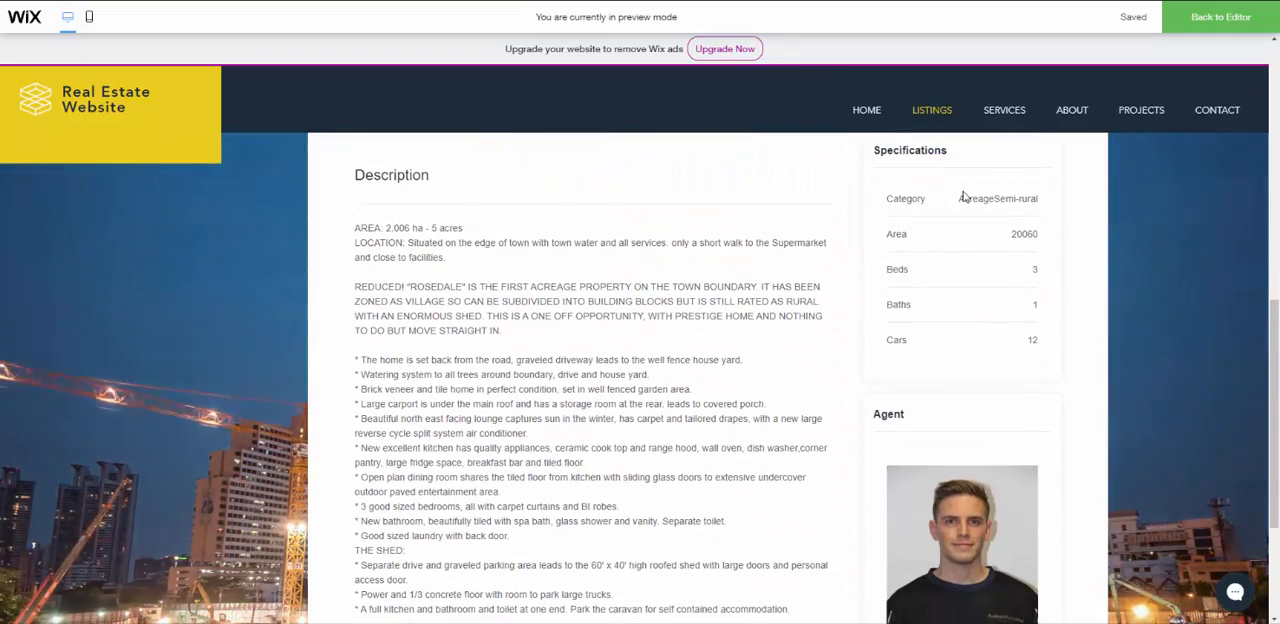
scroll(722, 187, "down", 1)
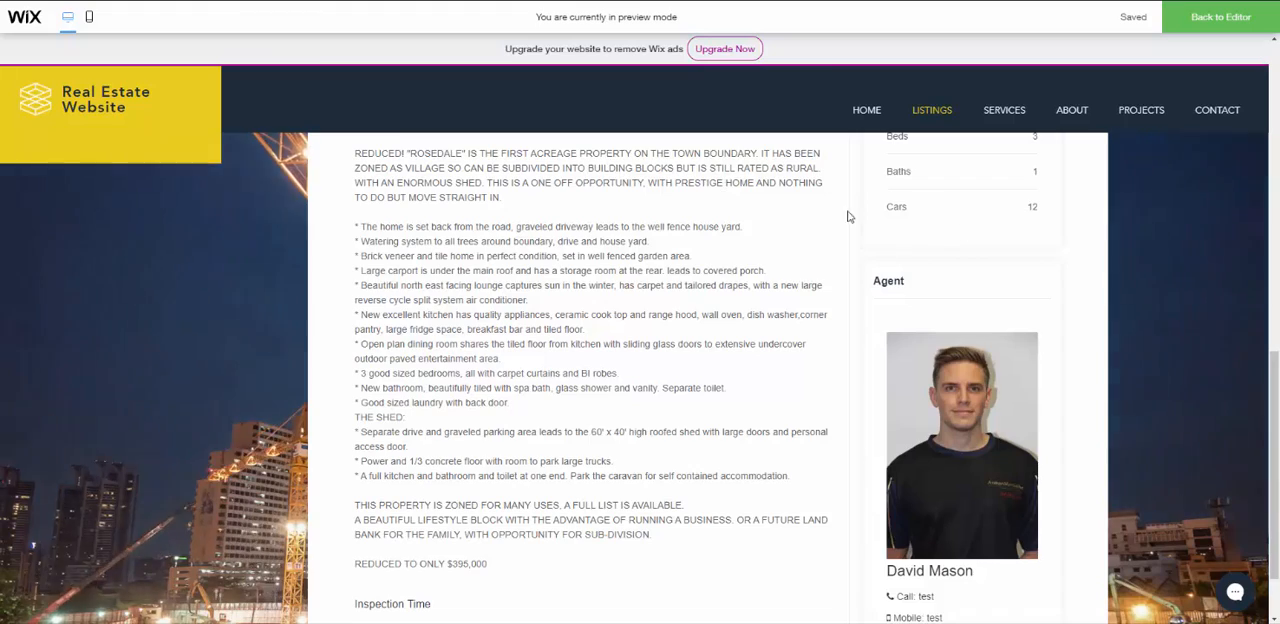
scroll(946, 220, "up", 2)
scroll(743, 290, "down", 3)
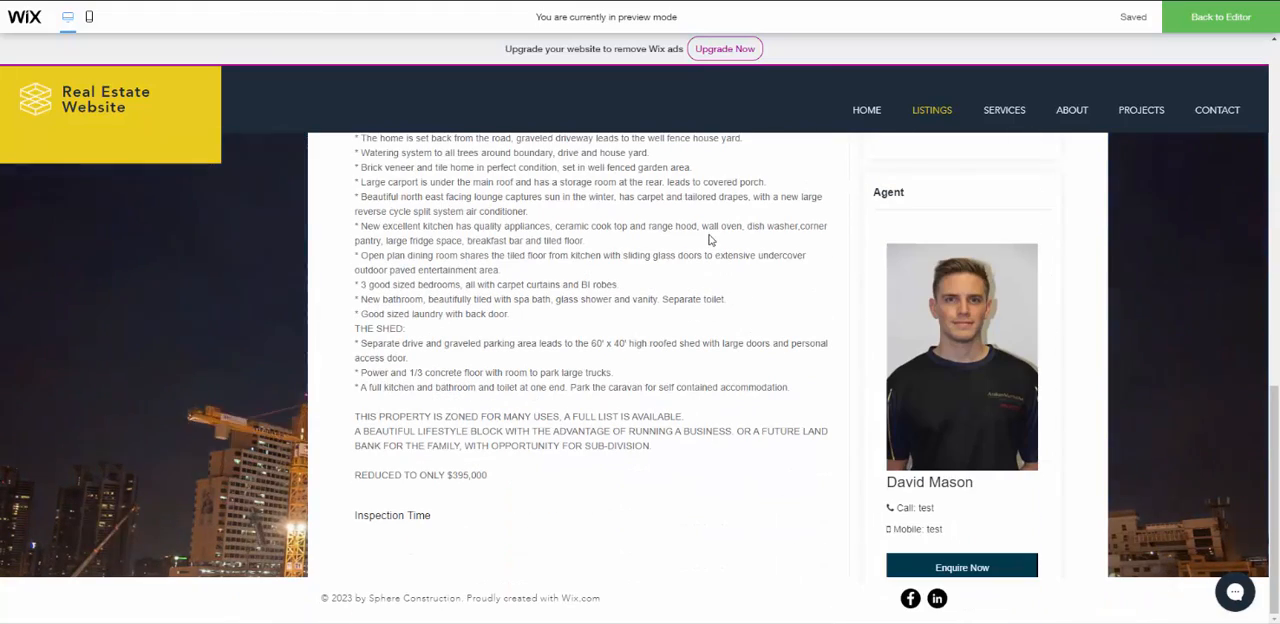
left_click(959, 568)
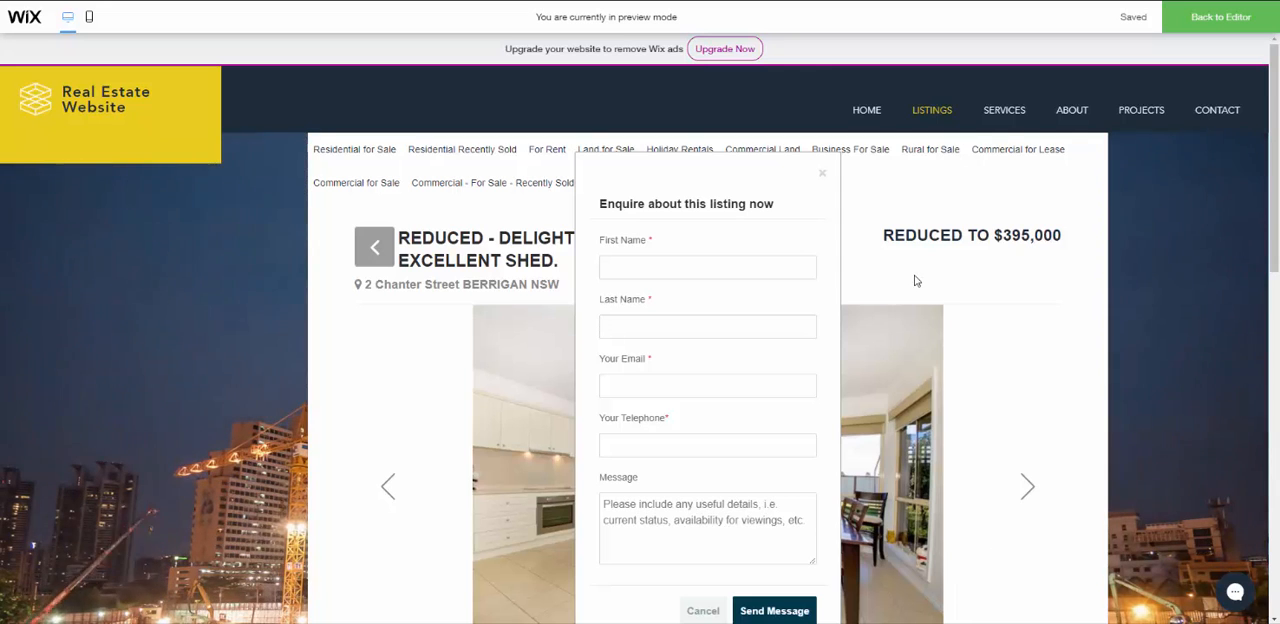